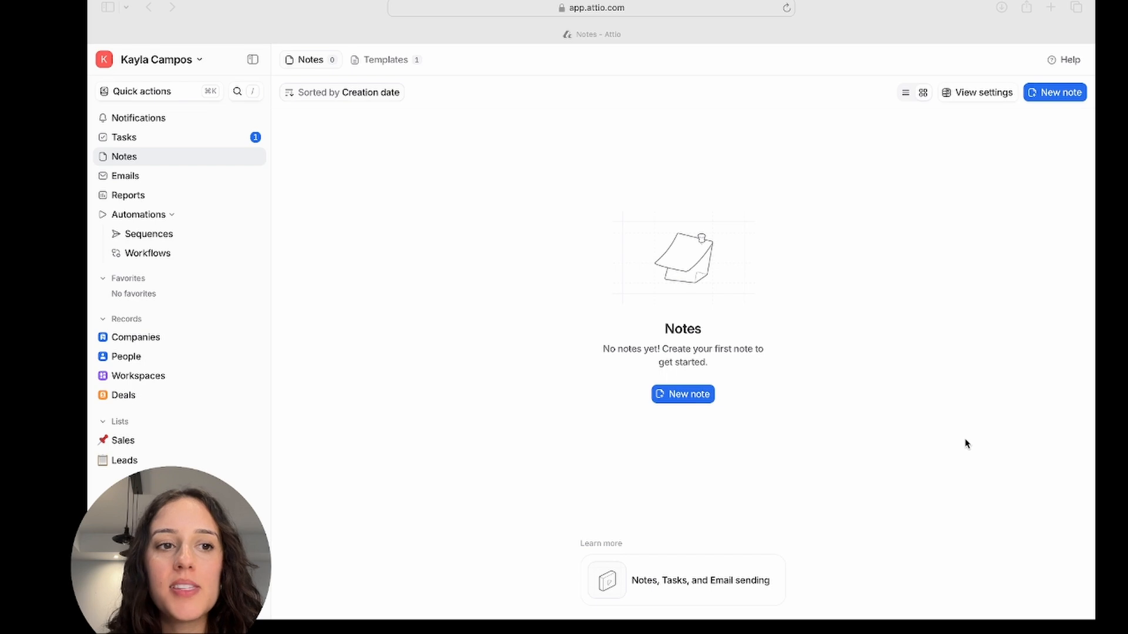
# Create a new note linked to the contact's person record found by searching records.
pyautogui.click(431, 373)
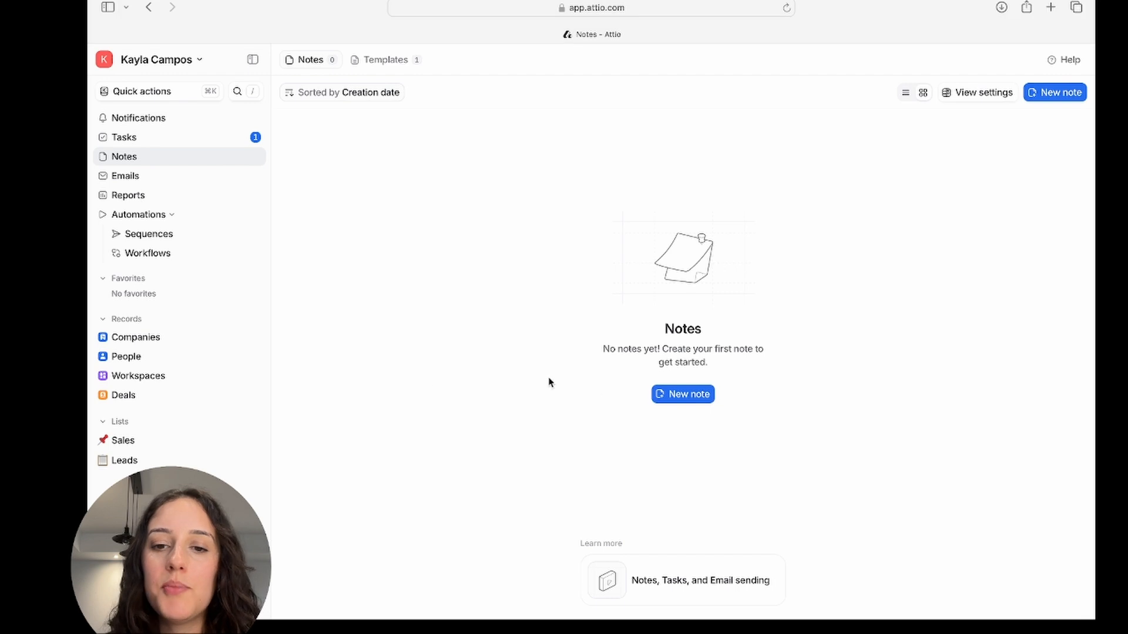
pyautogui.click(681, 403)
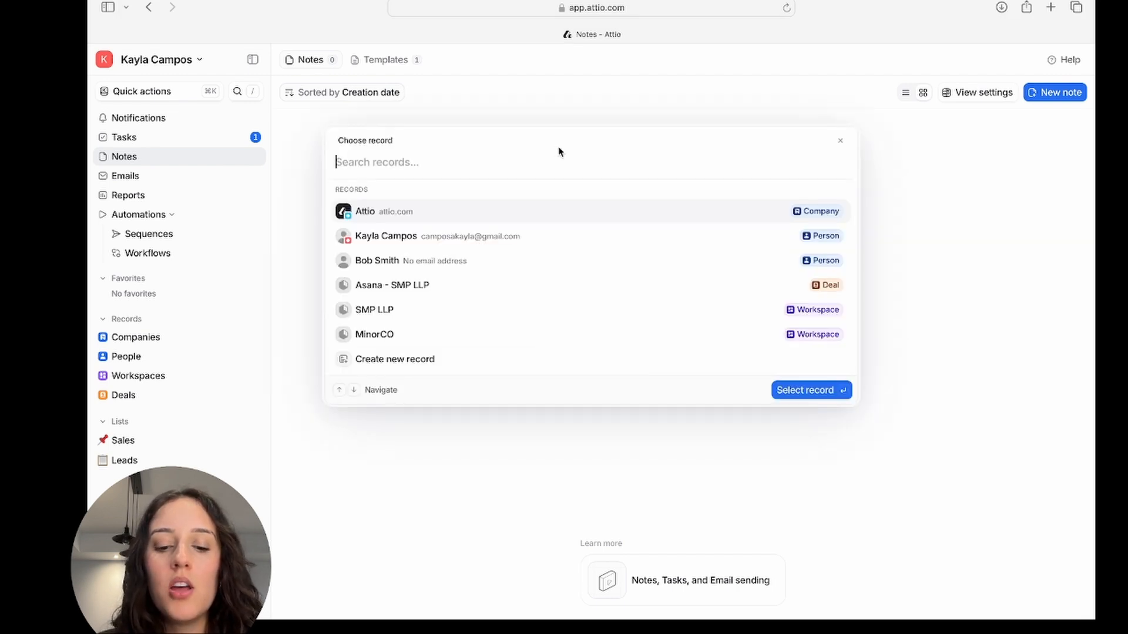
pyautogui.write('bob smith')
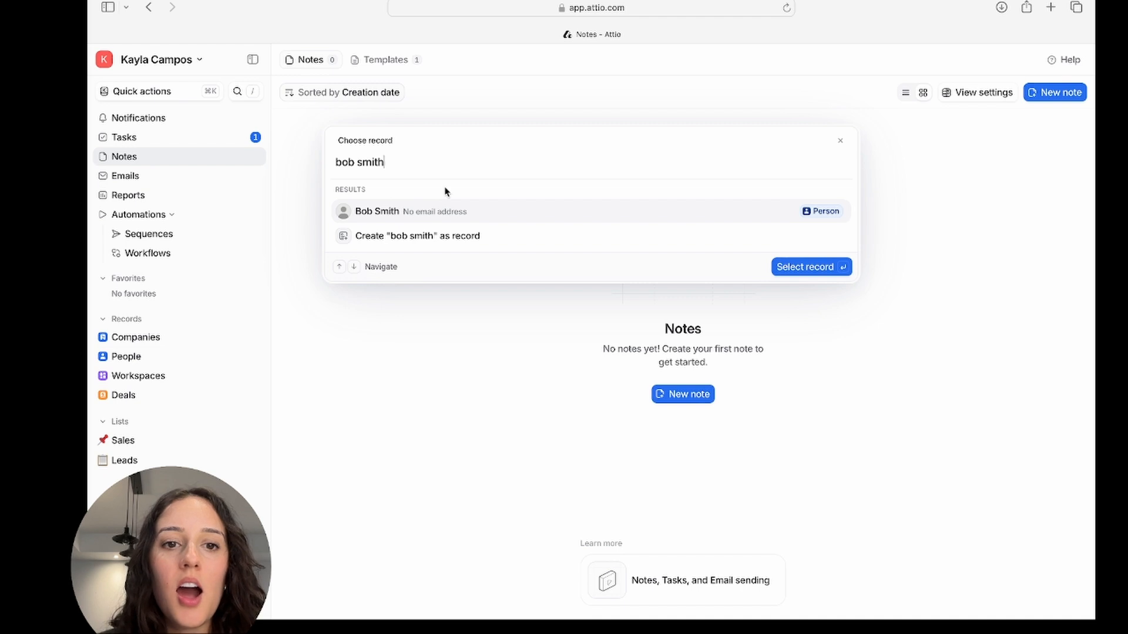
pyautogui.click(438, 217)
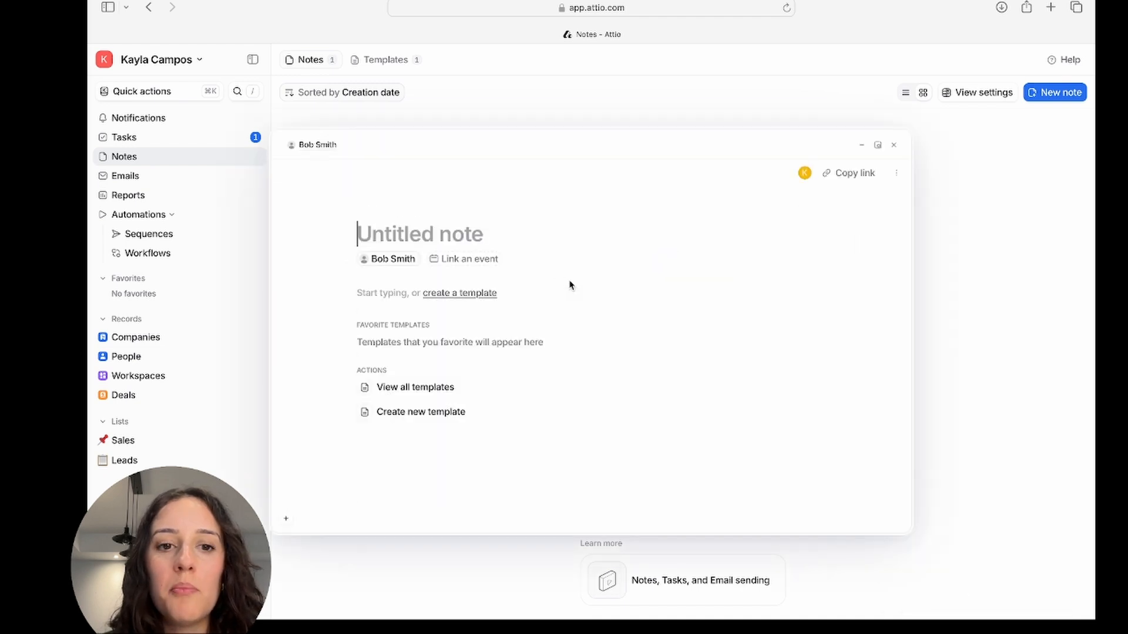
# Write the note body: the contact recently joined as VP of Revenue, previous experience at Uber, could be a good person to speak with.
pyautogui.click(365, 297)
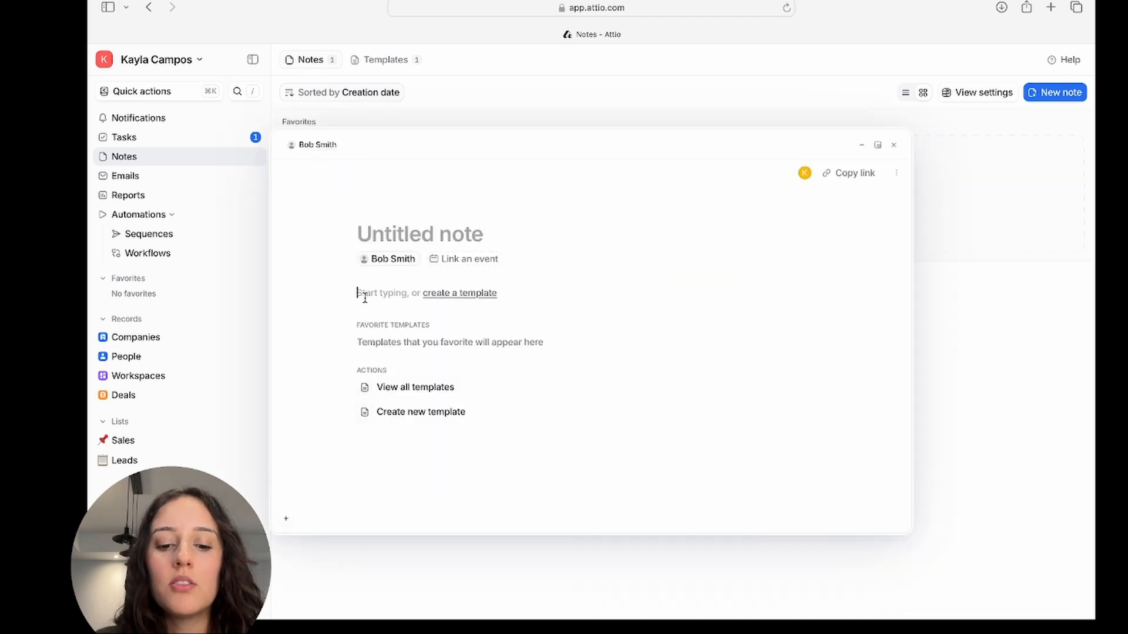
pyautogui.write('Bob recently joined')
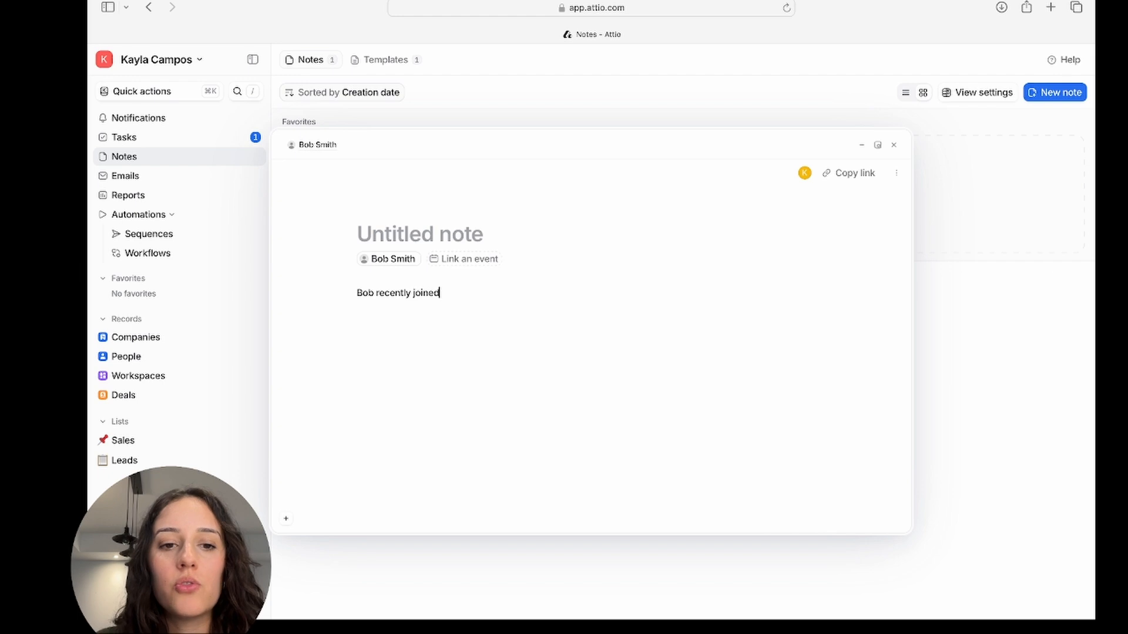
pyautogui.write(' the company ')
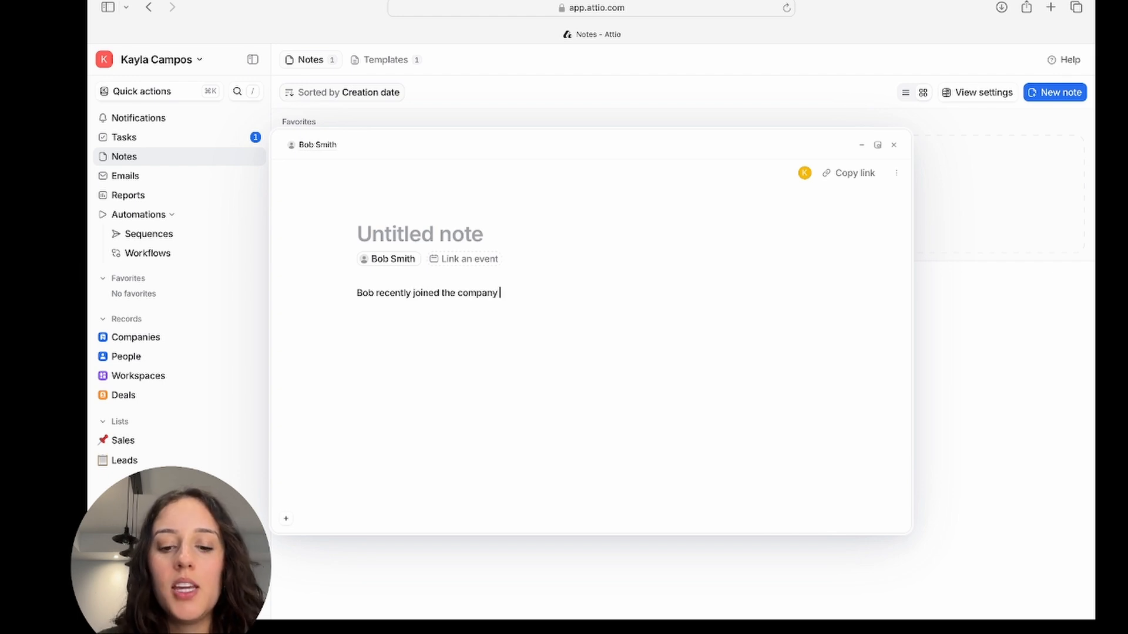
pyautogui.write('a')
pyautogui.write('s')
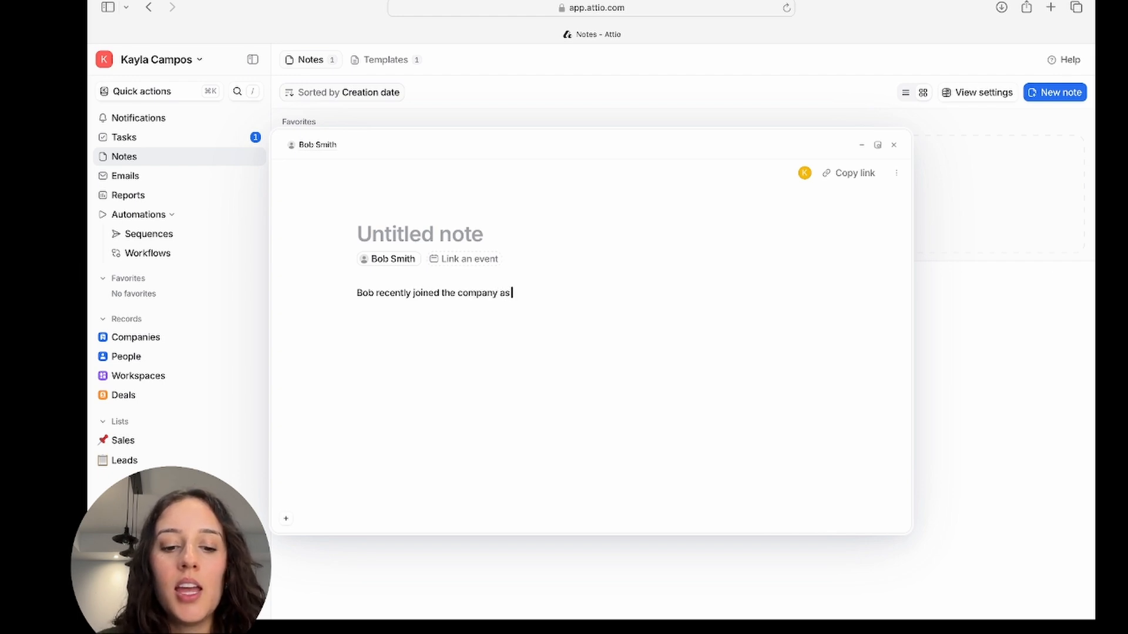
pyautogui.write(' VP of Re')
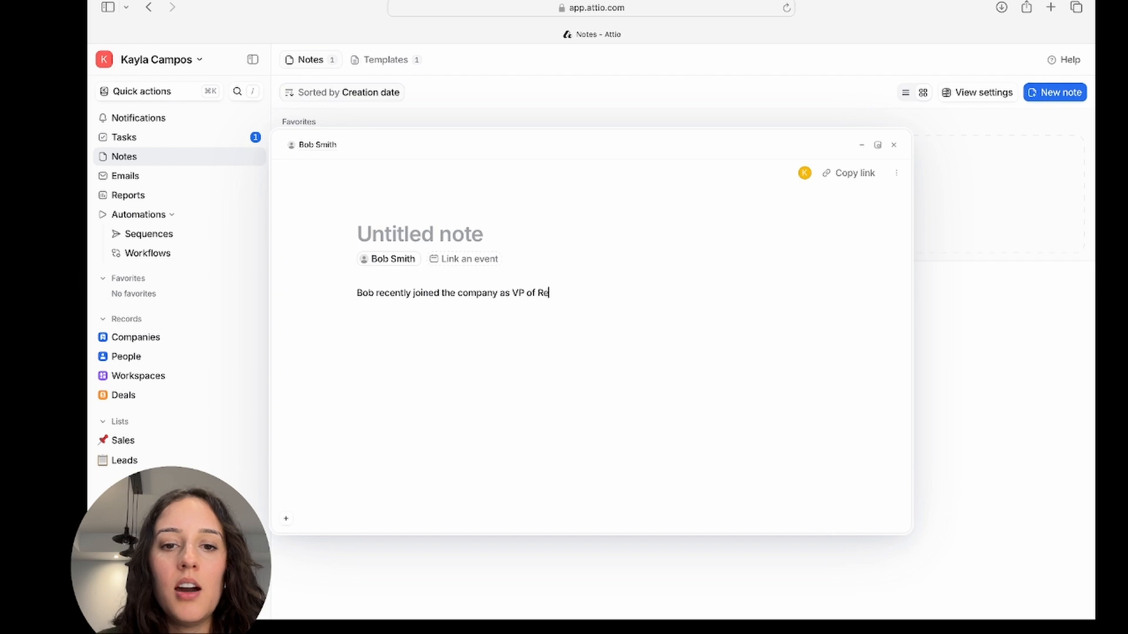
pyautogui.write('venue, pre')
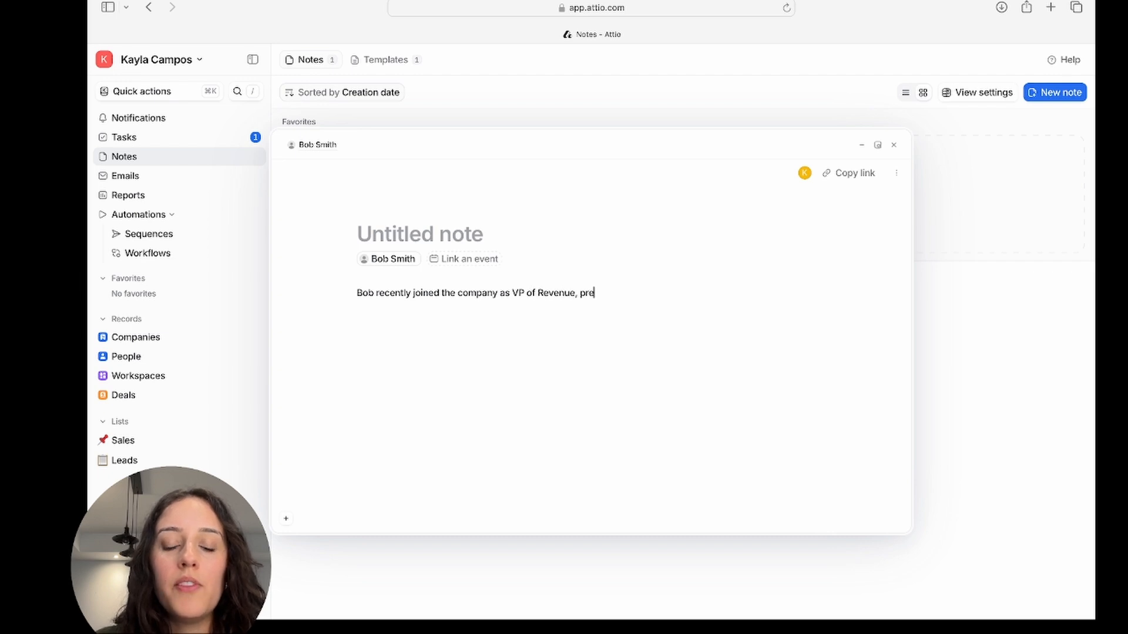
pyautogui.write('vious experience at ')
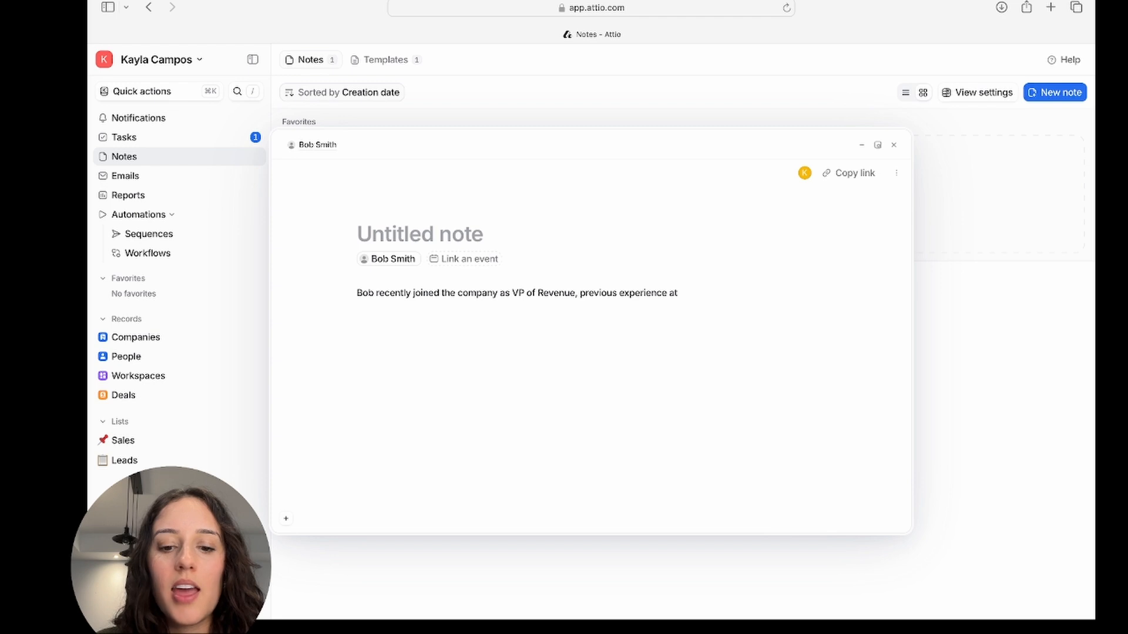
pyautogui.write('Uber')
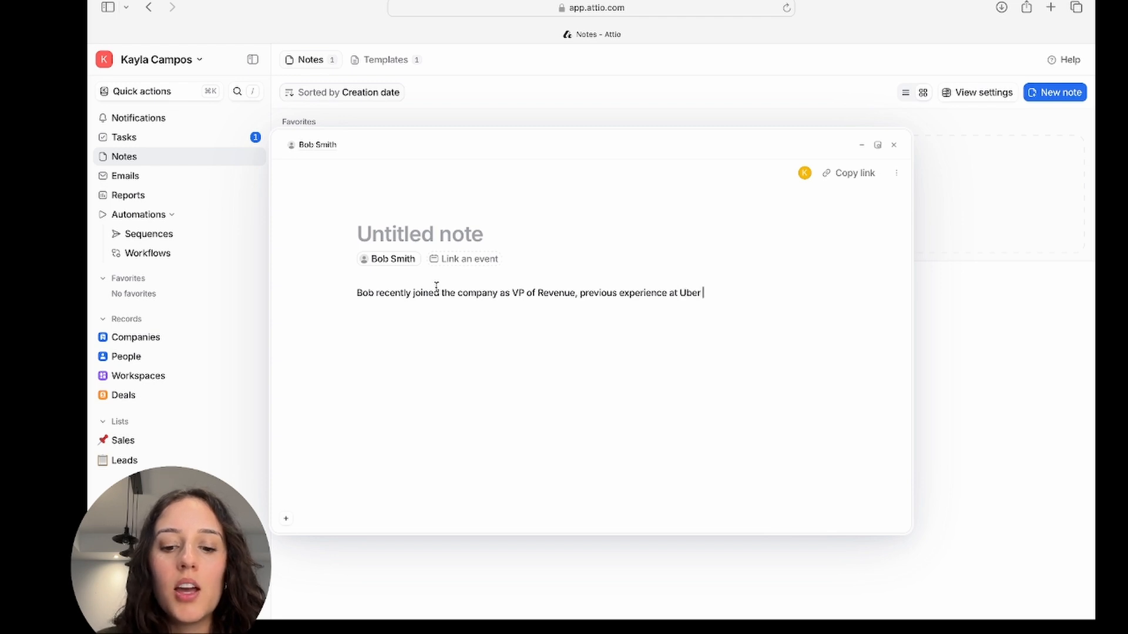
pyautogui.write('. Could be a')
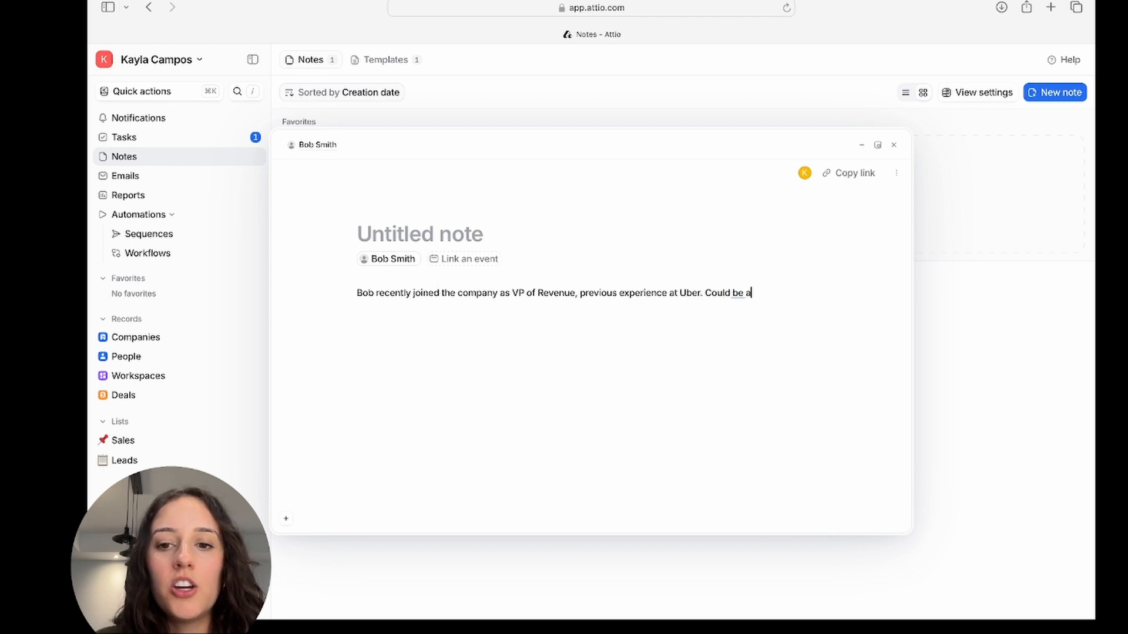
pyautogui.write(' good person to speak with')
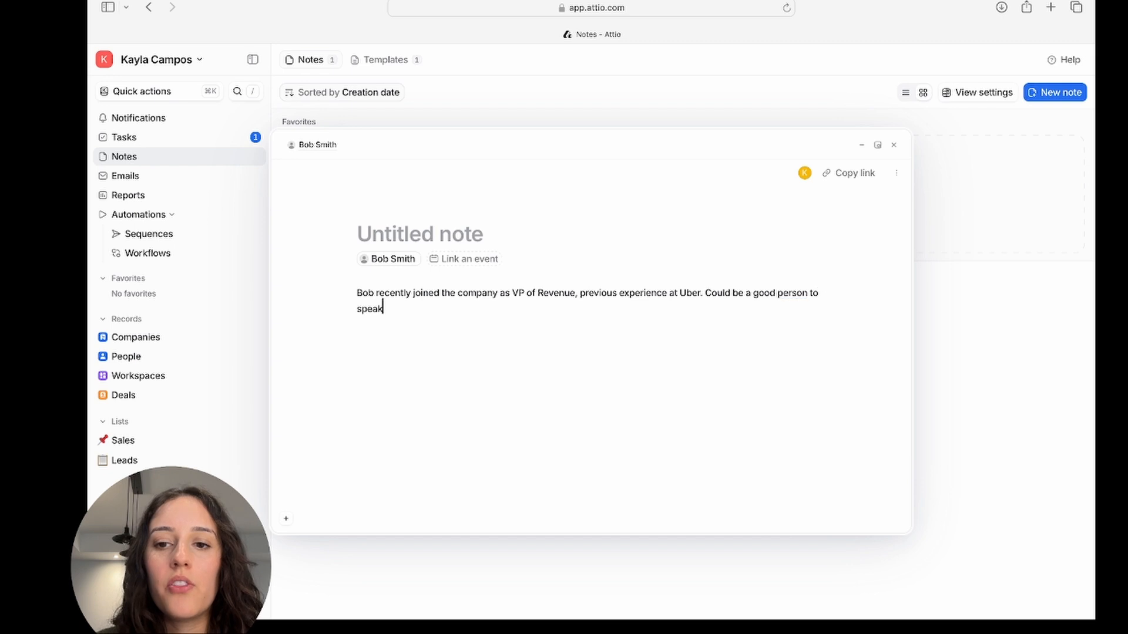
# Title the note 'Research - new to company' and close the note window.
pyautogui.click(451, 235)
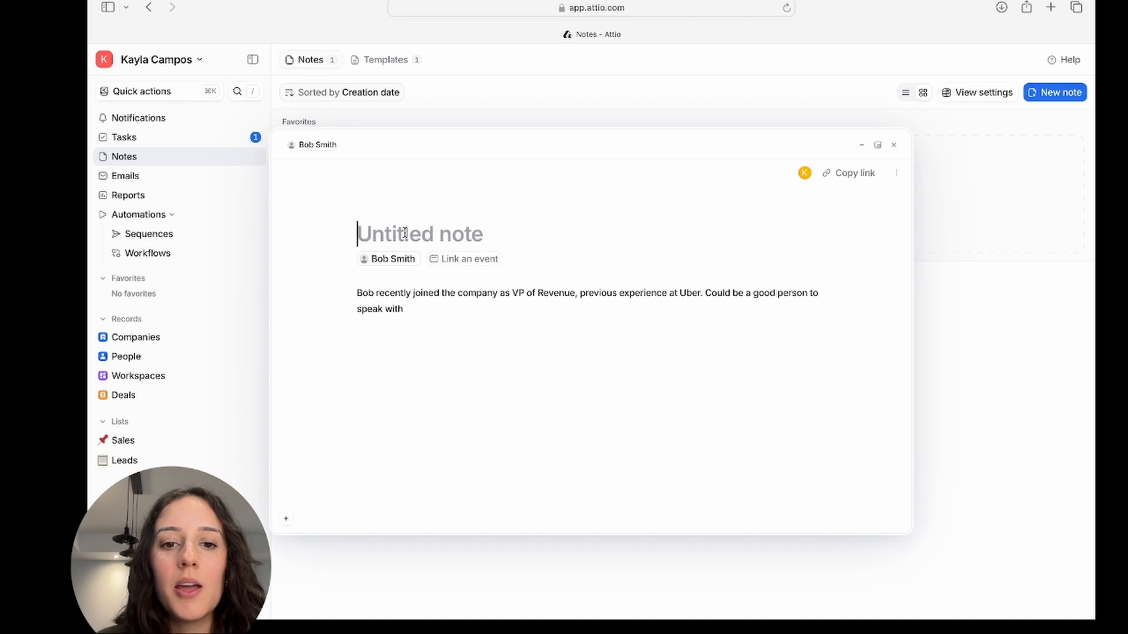
pyautogui.write('Research ')
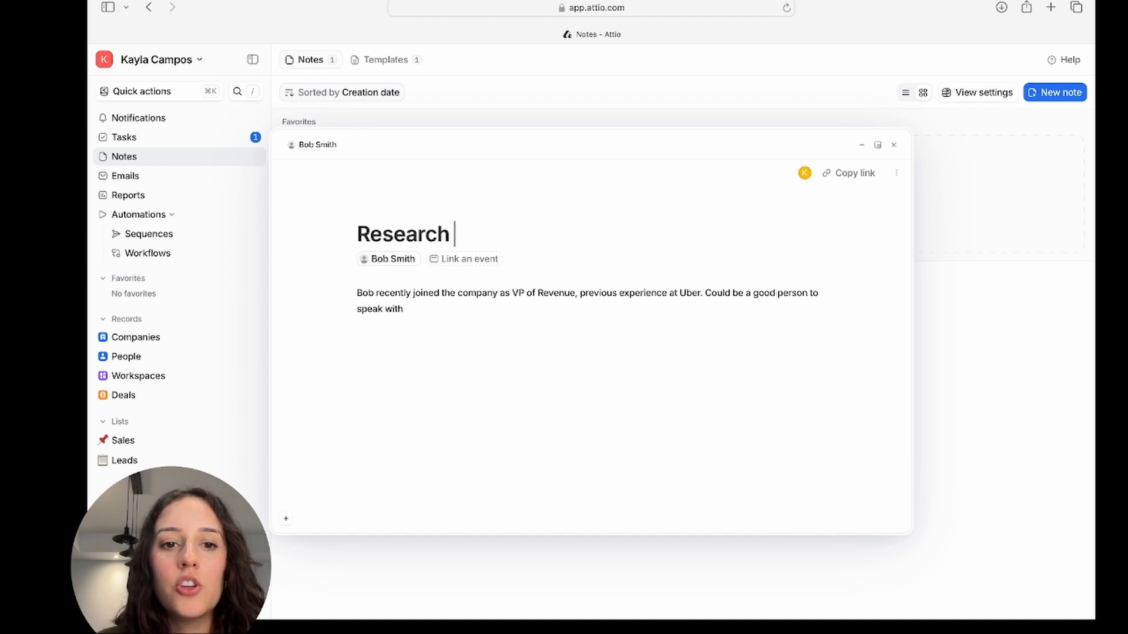
pyautogui.write('- new to company')
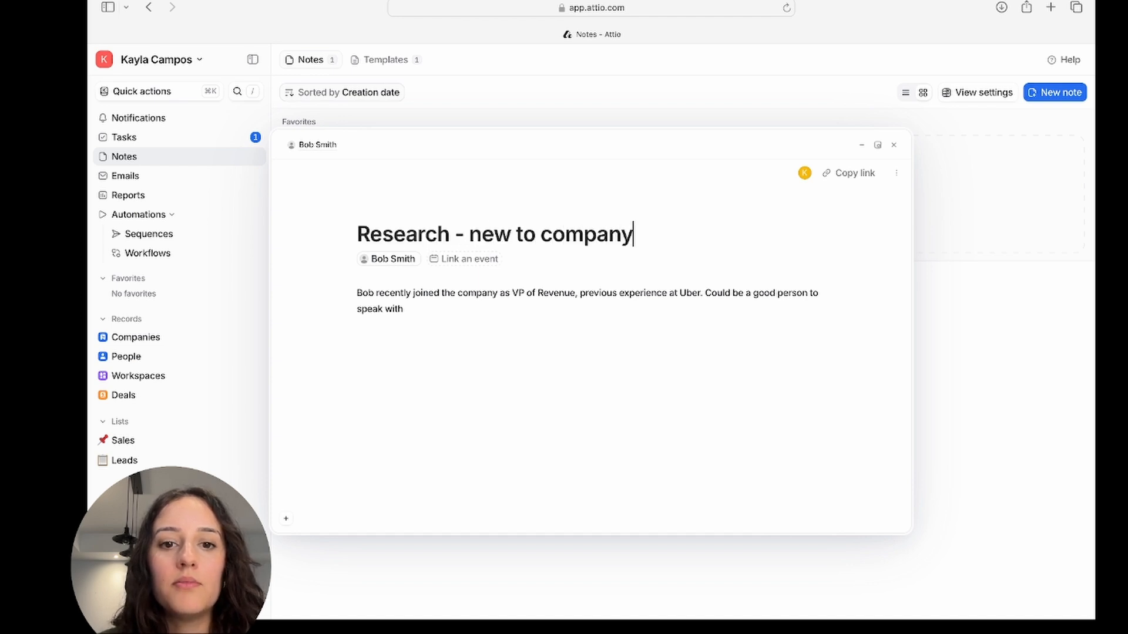
pyautogui.press('Return')
pyautogui.press('Delete')
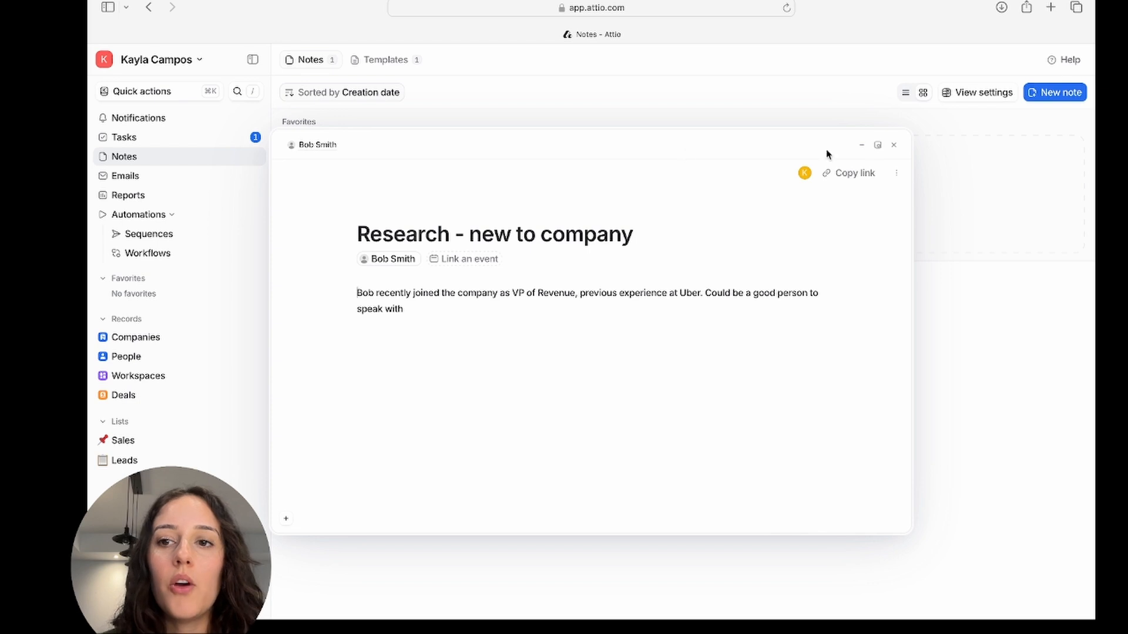
pyautogui.click(894, 147)
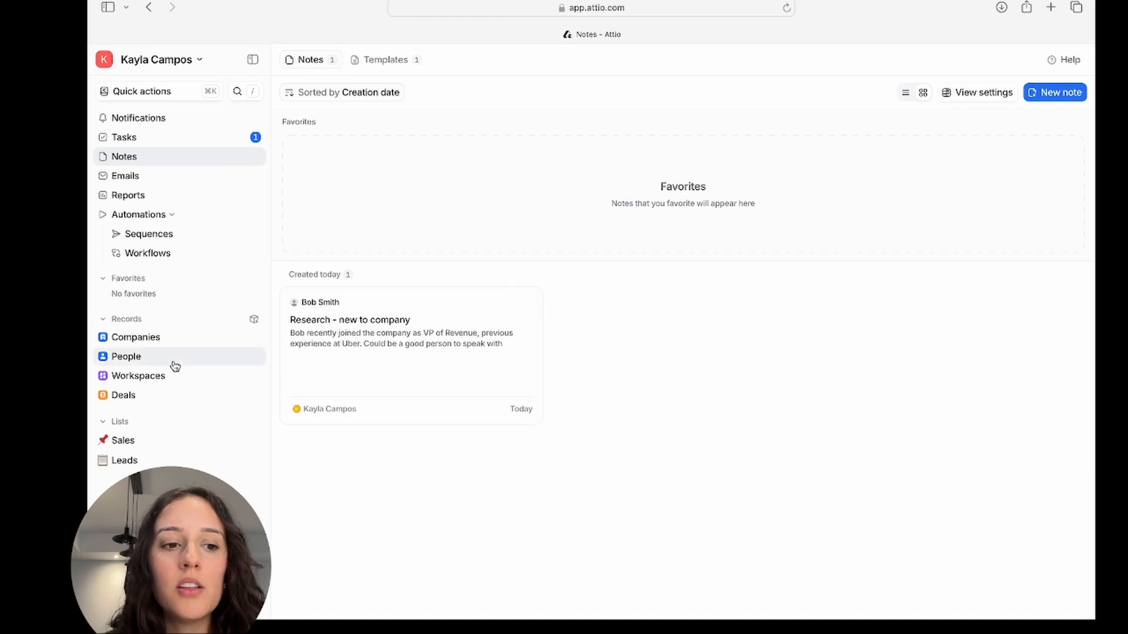
# Open the contact's person record from People and open the new note from its activity feed.
pyautogui.click(150, 359)
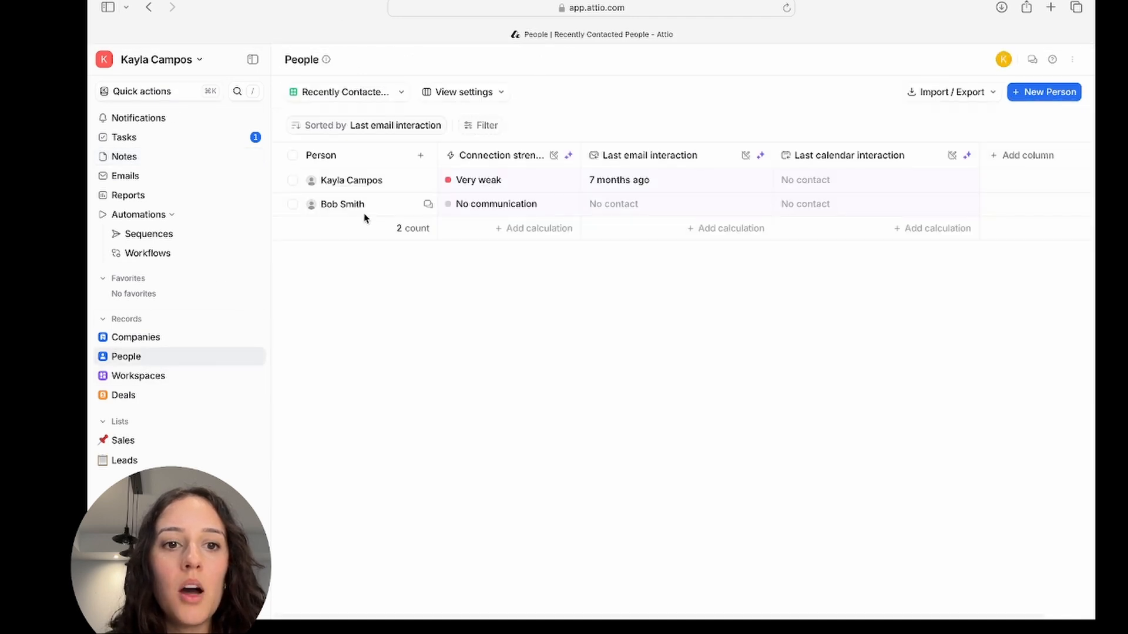
pyautogui.click(347, 205)
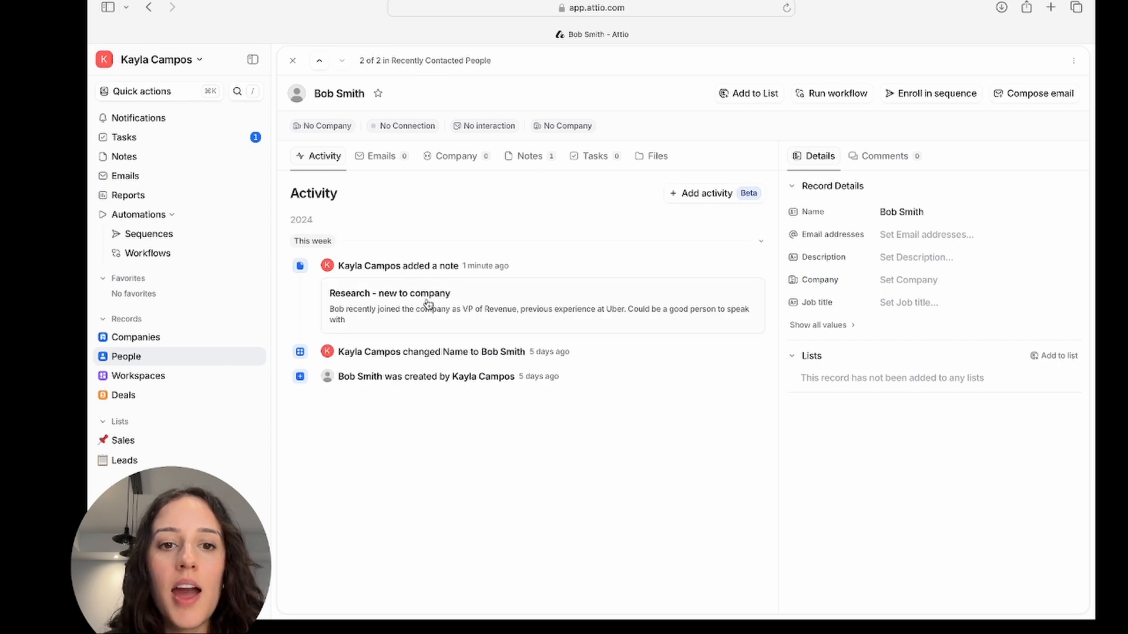
pyautogui.click(762, 241)
pyautogui.click(760, 242)
pyautogui.click(739, 295)
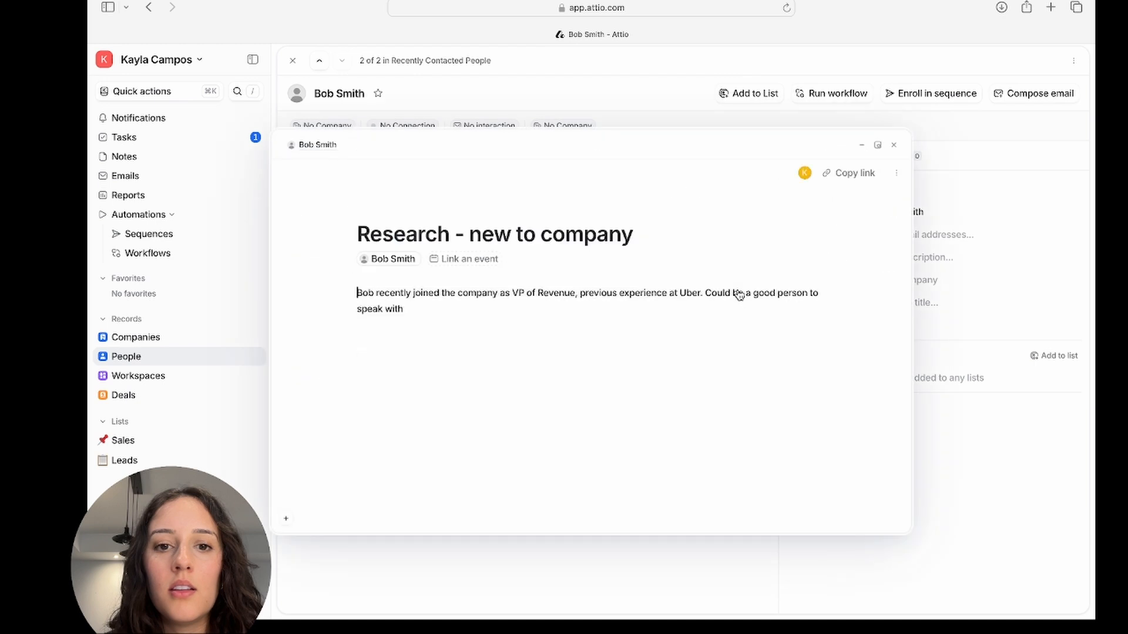
# Add the note to favorites and close the note window.
pyautogui.click(896, 172)
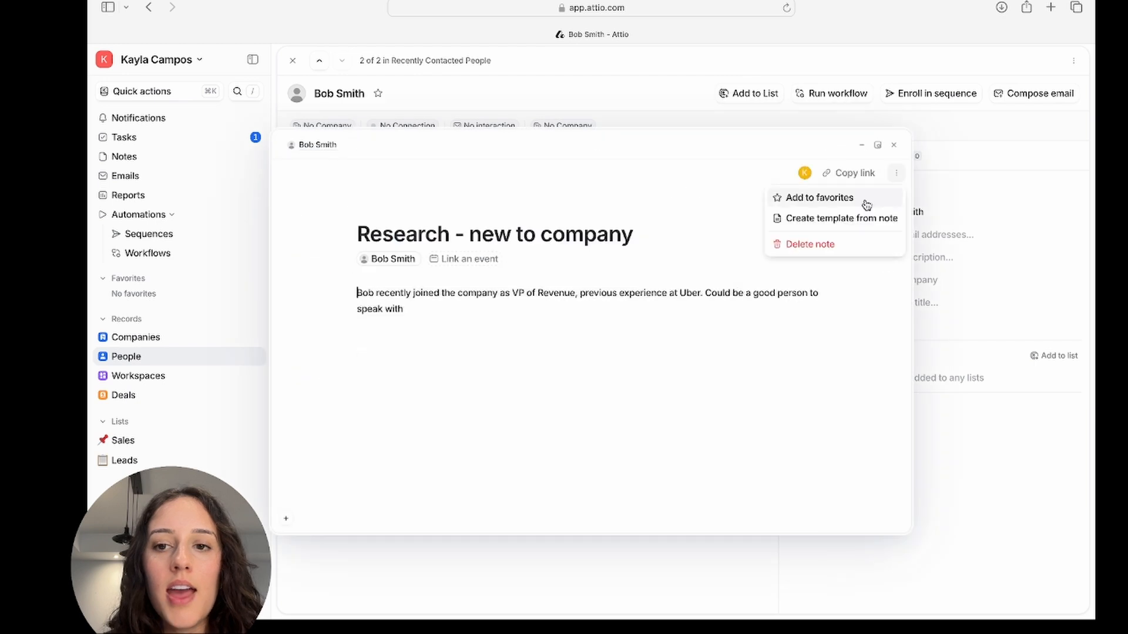
pyautogui.click(819, 202)
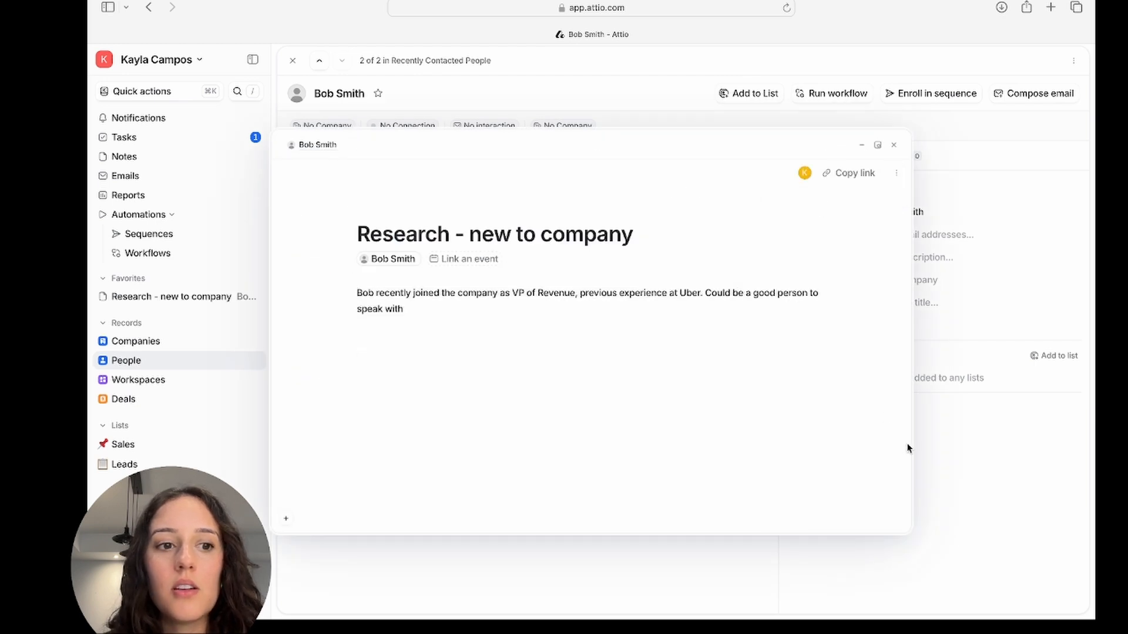
pyautogui.click(960, 543)
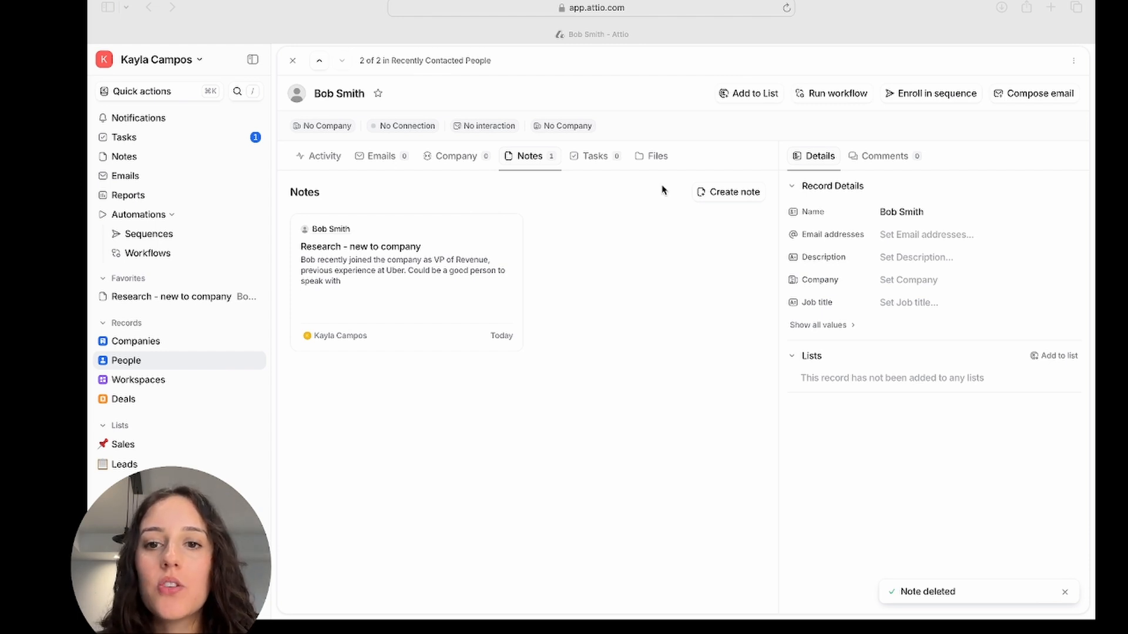
# Create a new note on the record, start a new template from it, and title the template 'Discovery Call'.
pyautogui.click(731, 194)
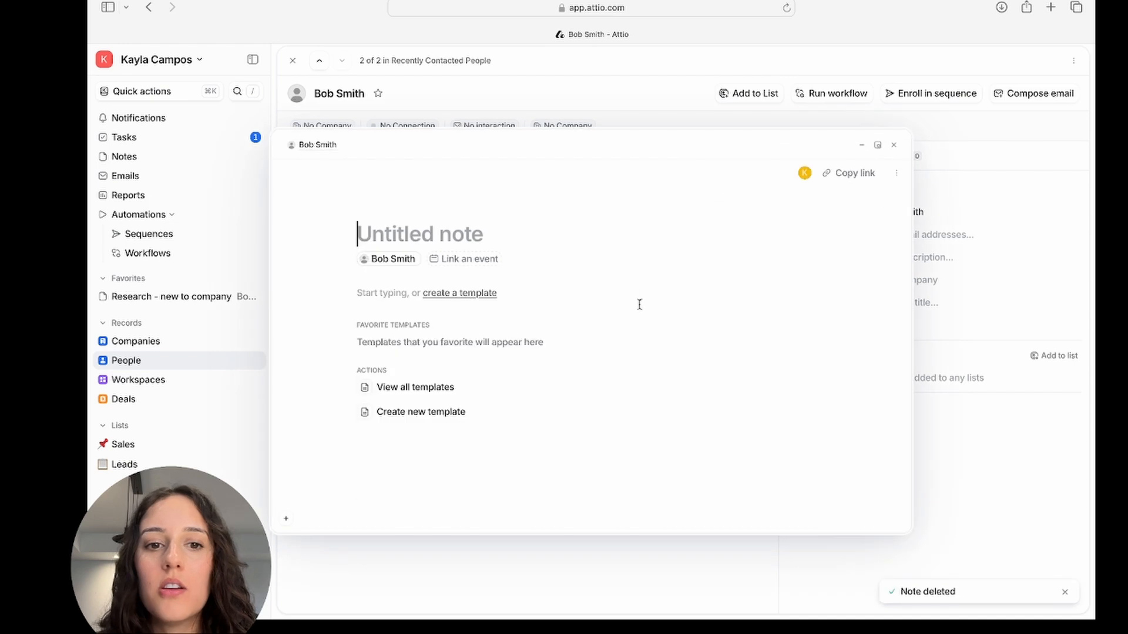
pyautogui.click(478, 294)
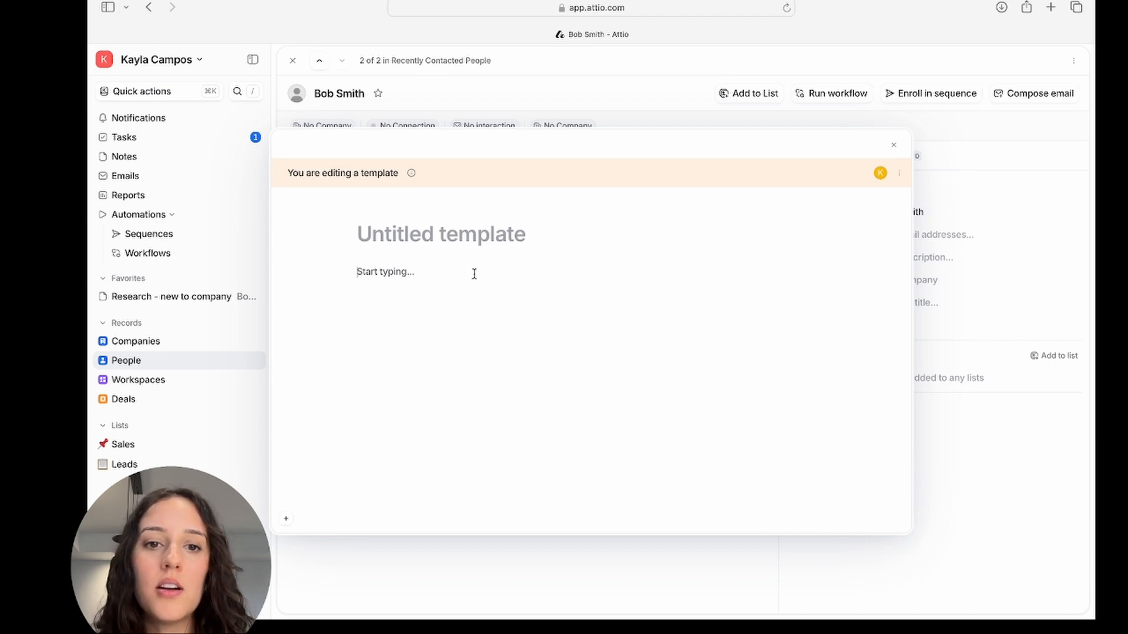
pyautogui.click(420, 236)
pyautogui.write('Dsi')
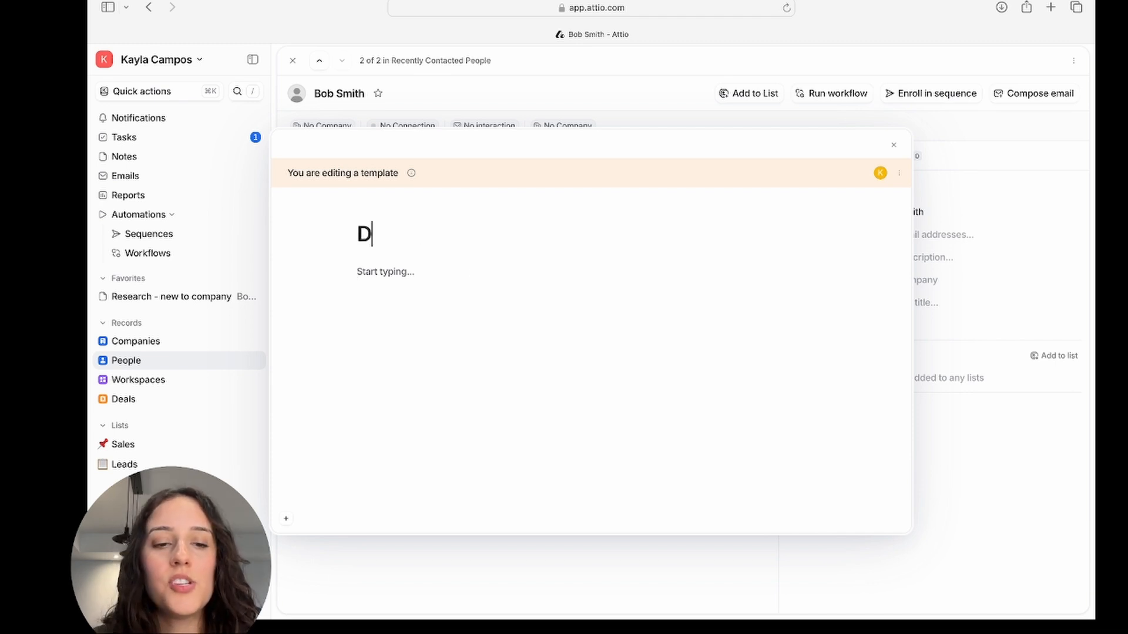
pyautogui.press('BackSpace')
pyautogui.press('BackSpace')
pyautogui.write('iscovery Call')
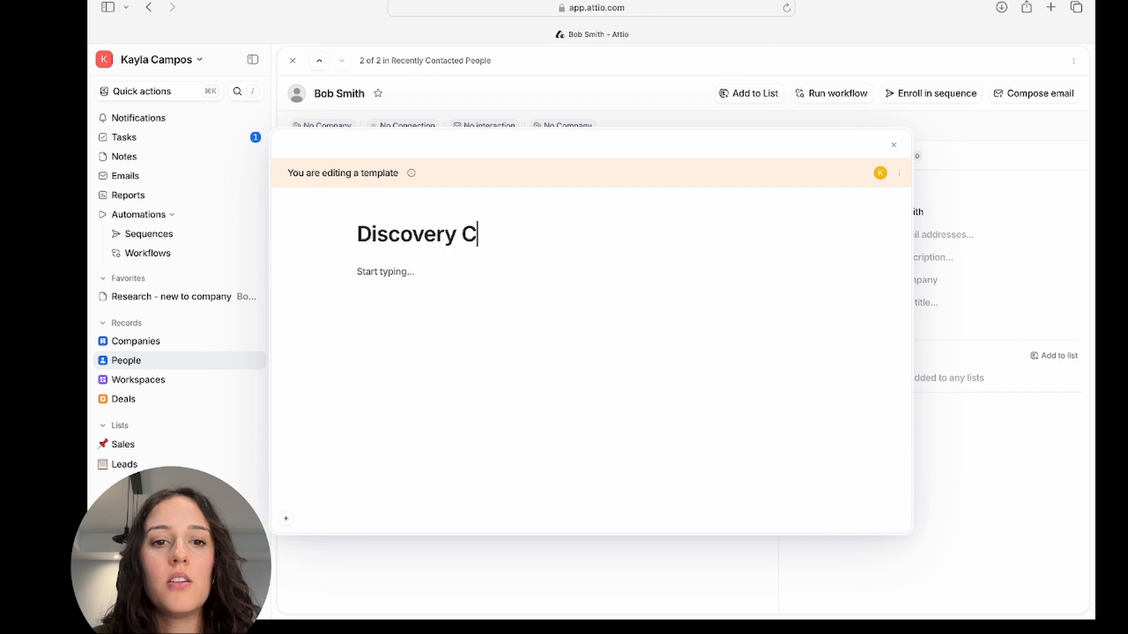
# Start a numbered list in the template body with the question 'What made you take this call with us today?'.
pyautogui.click(401, 269)
pyautogui.write('1. ')
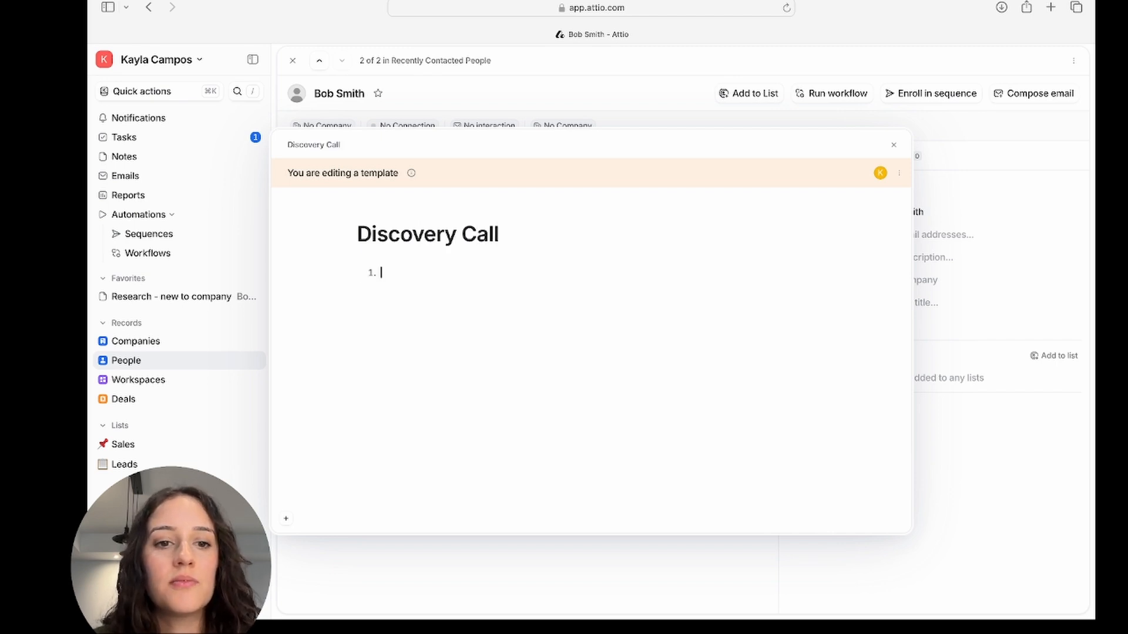
pyautogui.write('Wha')
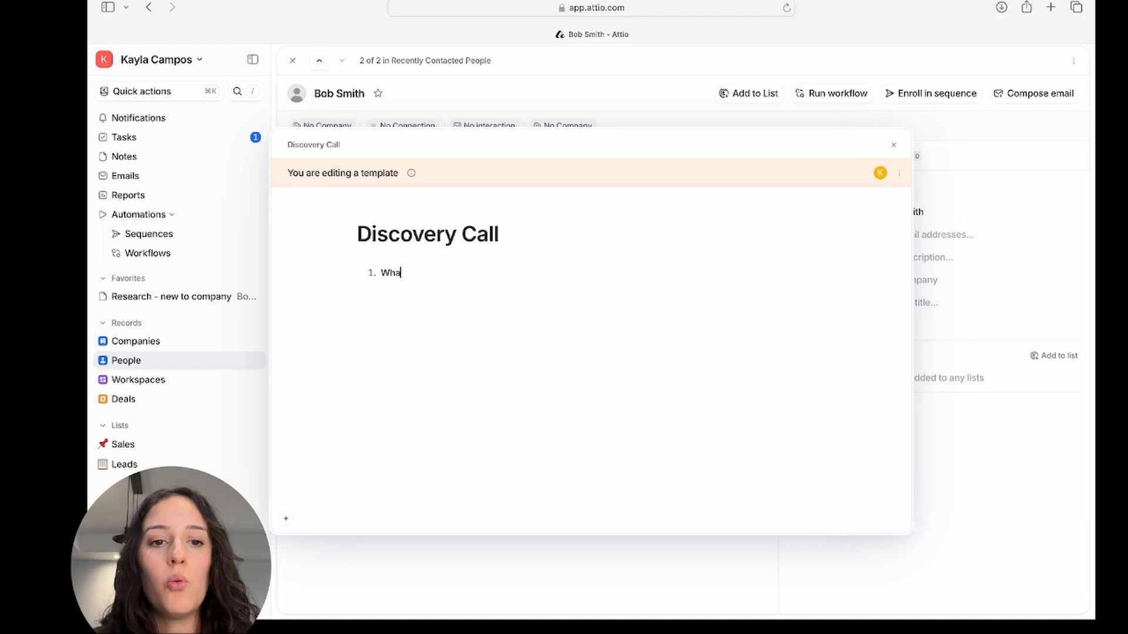
pyautogui.write('t made y')
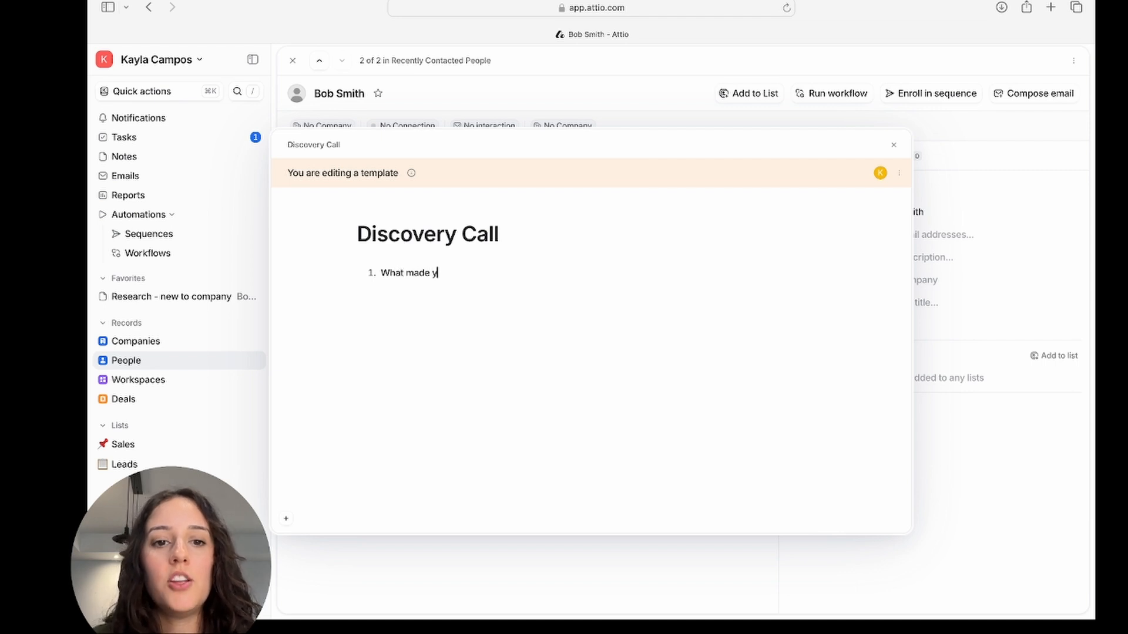
pyautogui.write('ou take this call wit')
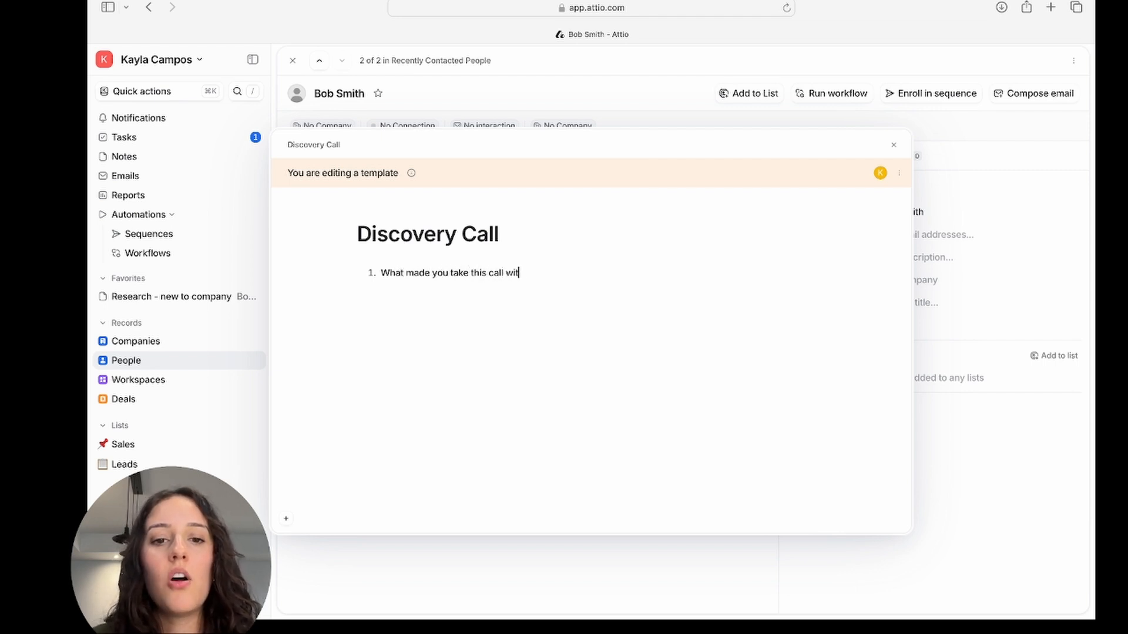
pyautogui.write('h us today?')
pyautogui.press('Return')
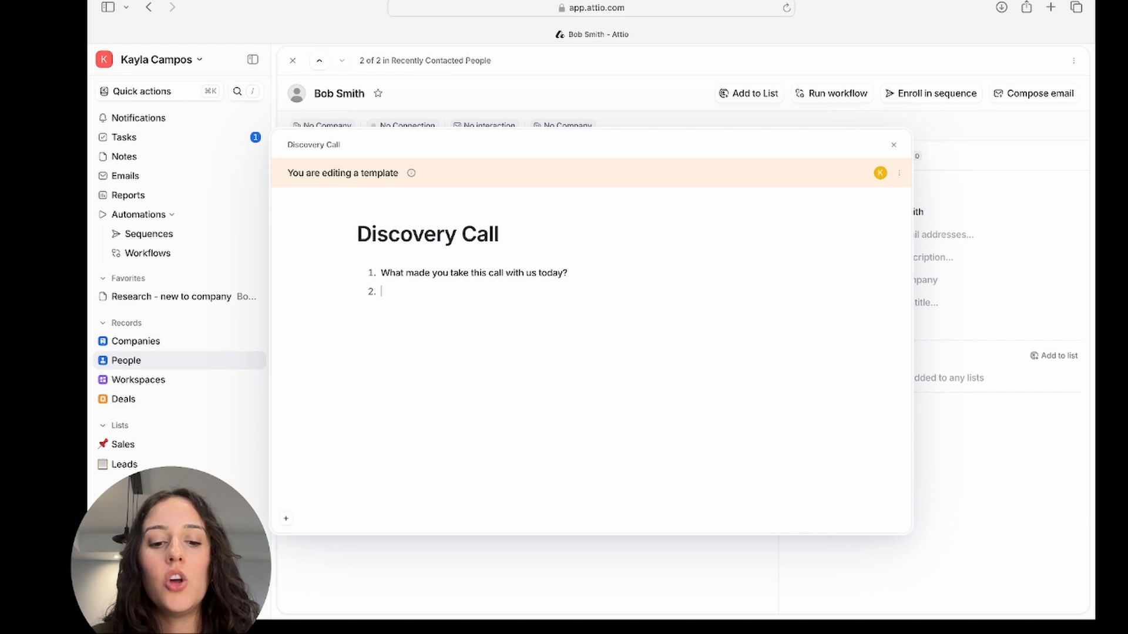
# Add a second item: 'What does your current tech stack look like? What are you happy with? What do you want to improve on?'.
pyautogui.write('What doe you')
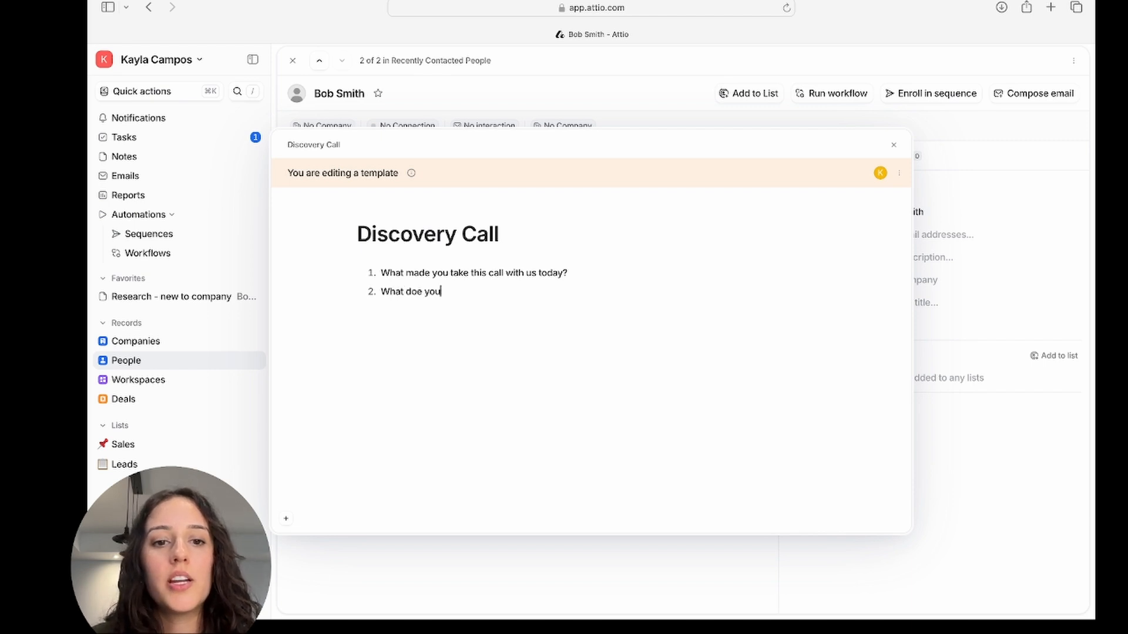
pyautogui.press('BackSpace')
pyautogui.press('BackSpace')
pyautogui.press('BackSpace')
pyautogui.press('BackSpace')
pyautogui.write('s your cur')
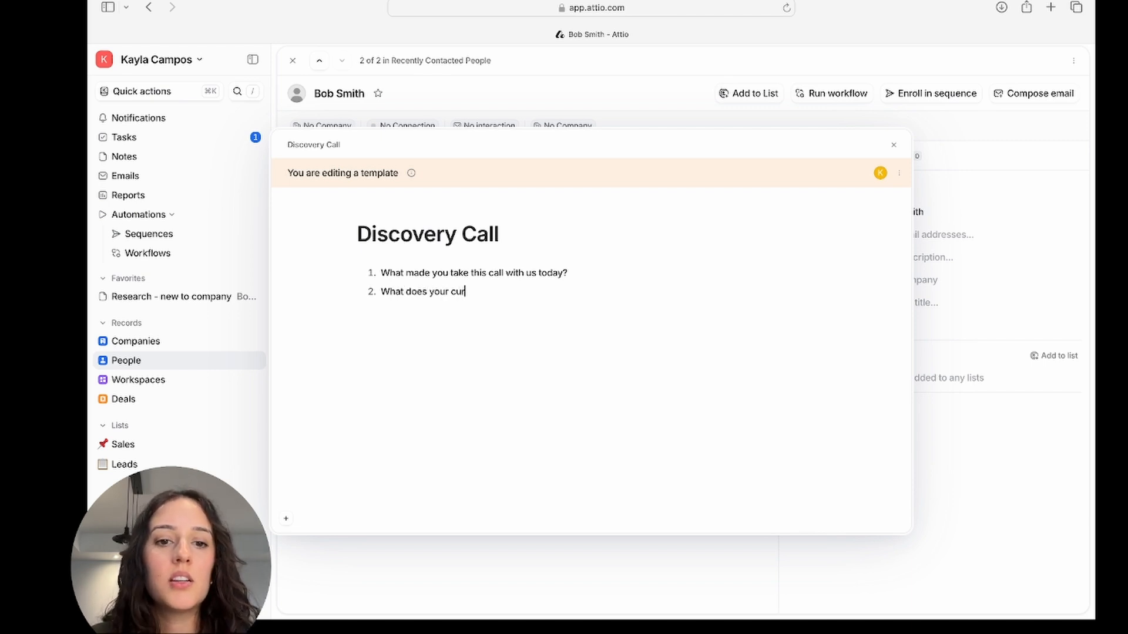
pyautogui.write('rent tech stack lo')
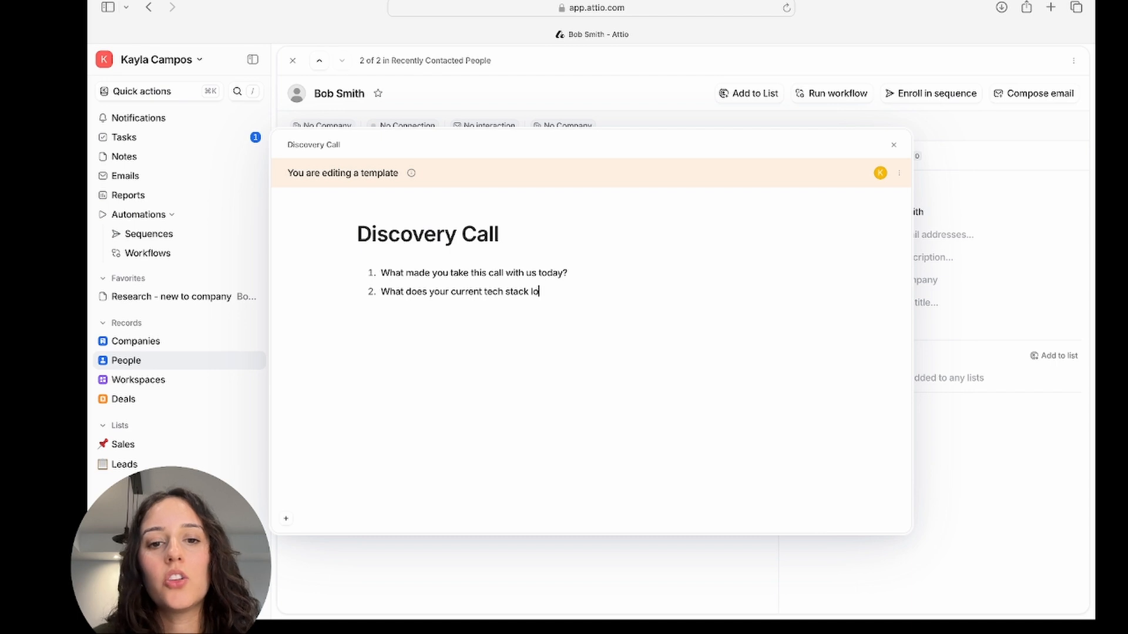
pyautogui.write('ok like? Wha')
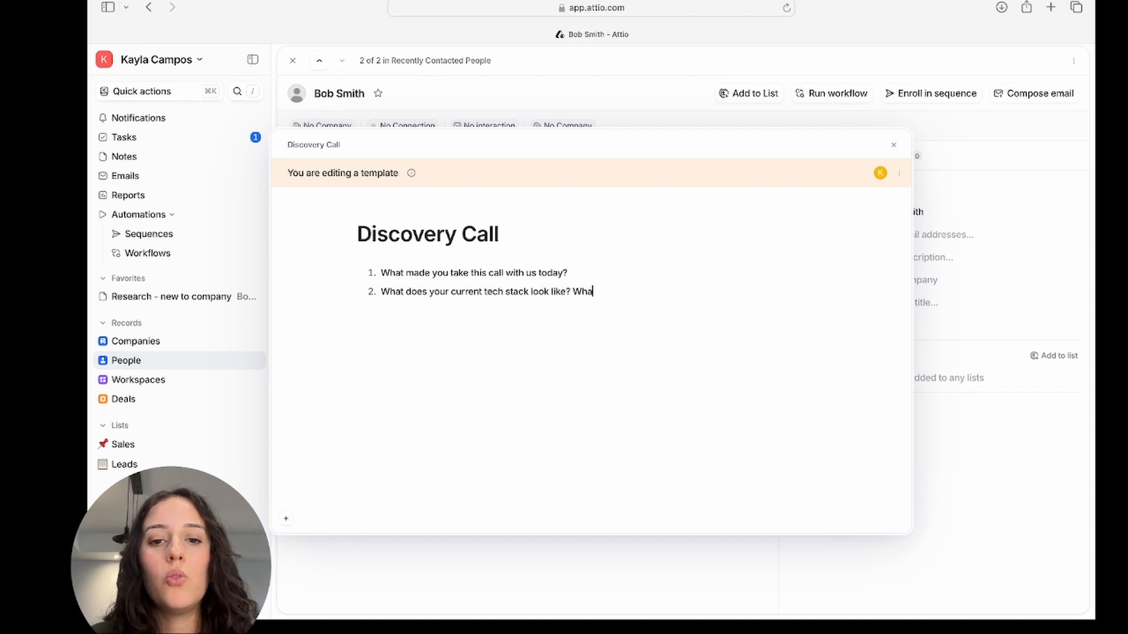
pyautogui.write('t are you happ')
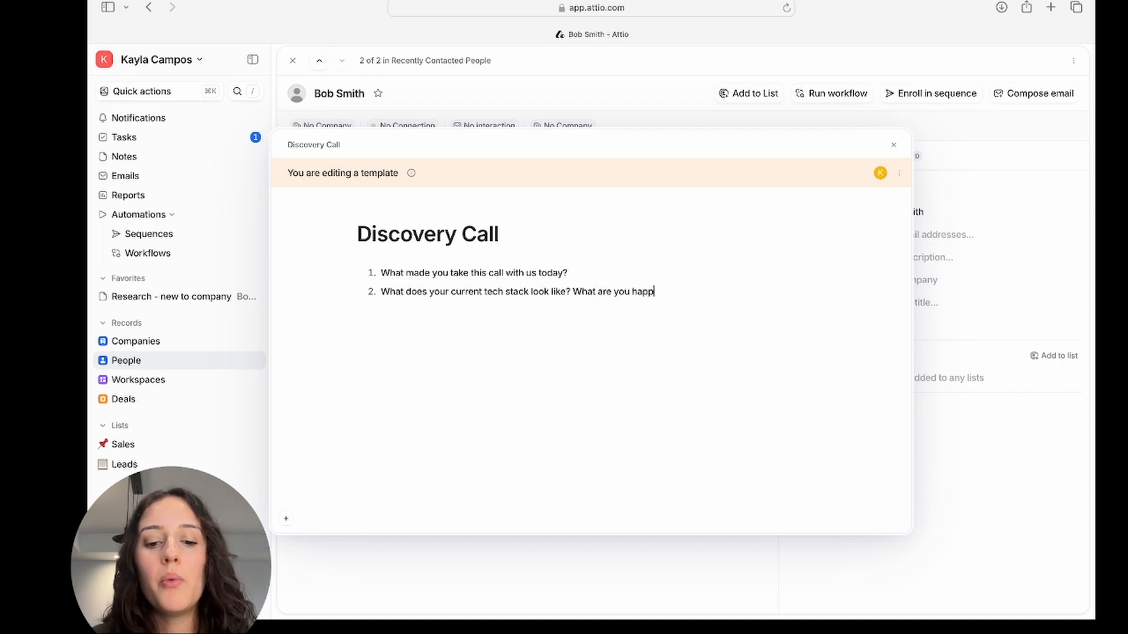
pyautogui.write('y with? What do yo')
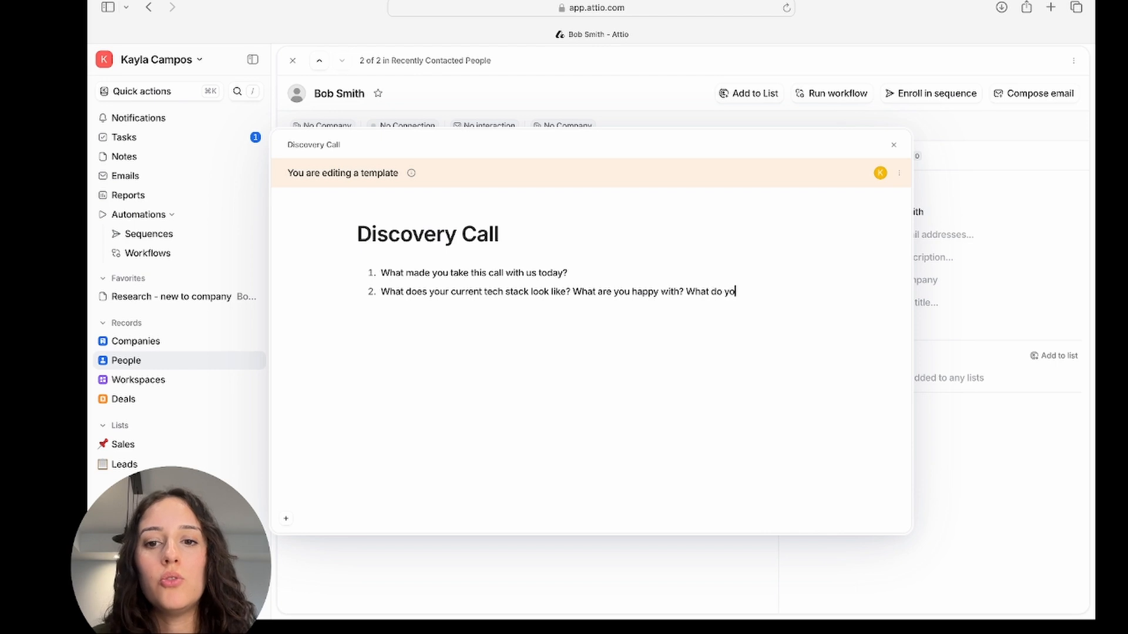
pyautogui.write('u want to im')
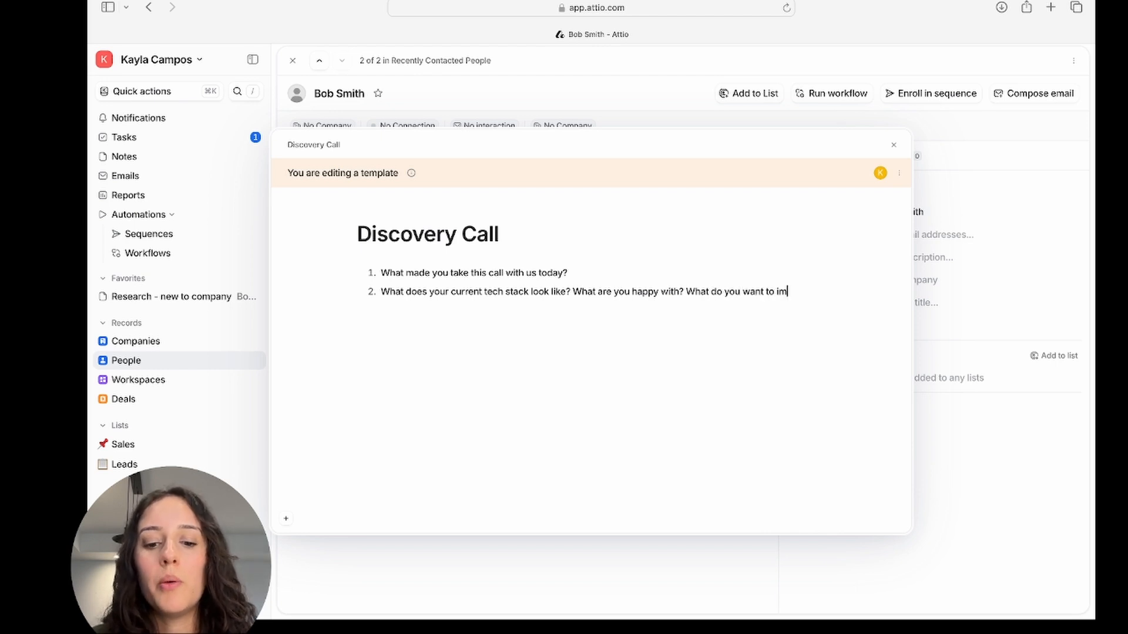
pyautogui.write('prove on?')
pyautogui.press('Return')
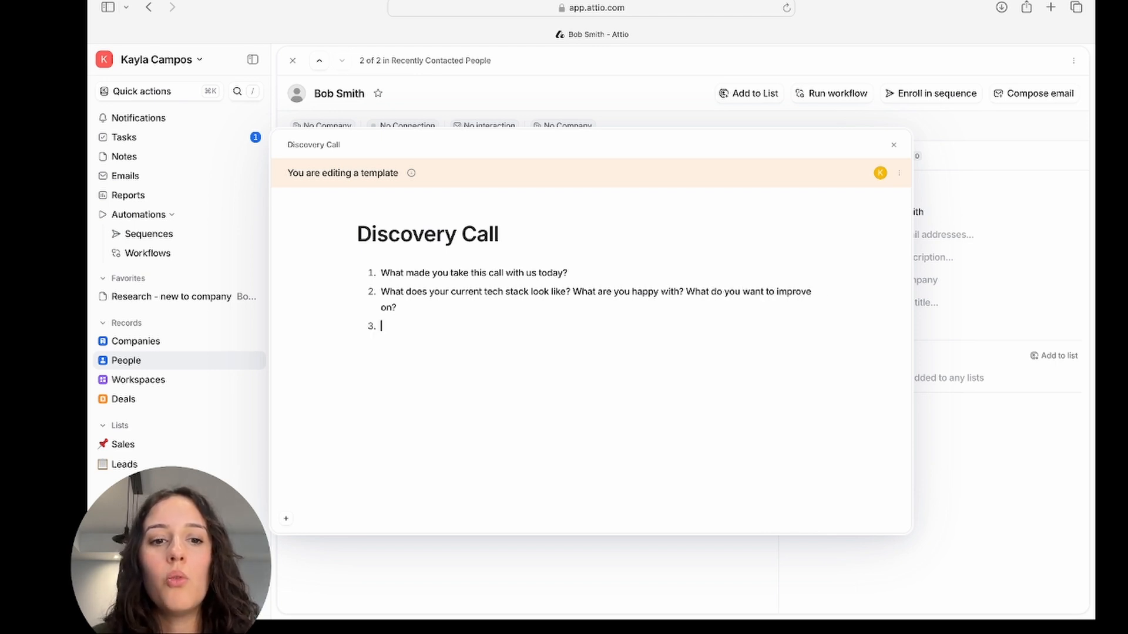
# Add a third item 'What are some of the challenges you're facing when it comes to sales?' and close the template.
pyautogui.write('What are some of the cha')
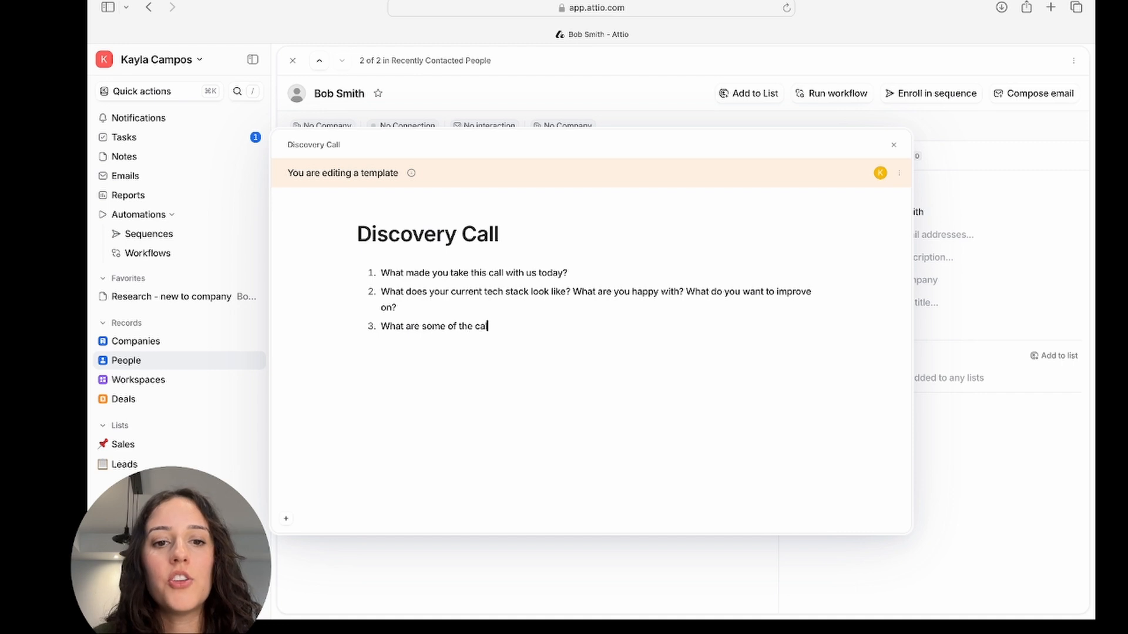
pyautogui.write('ll')
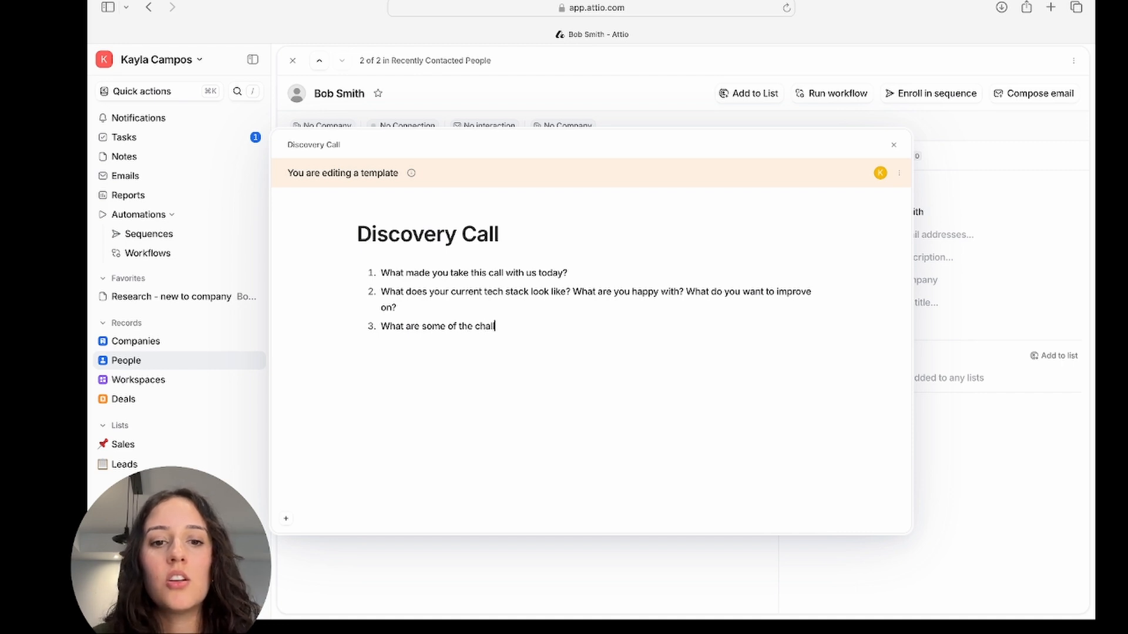
pyautogui.write("enges you're facing when ")
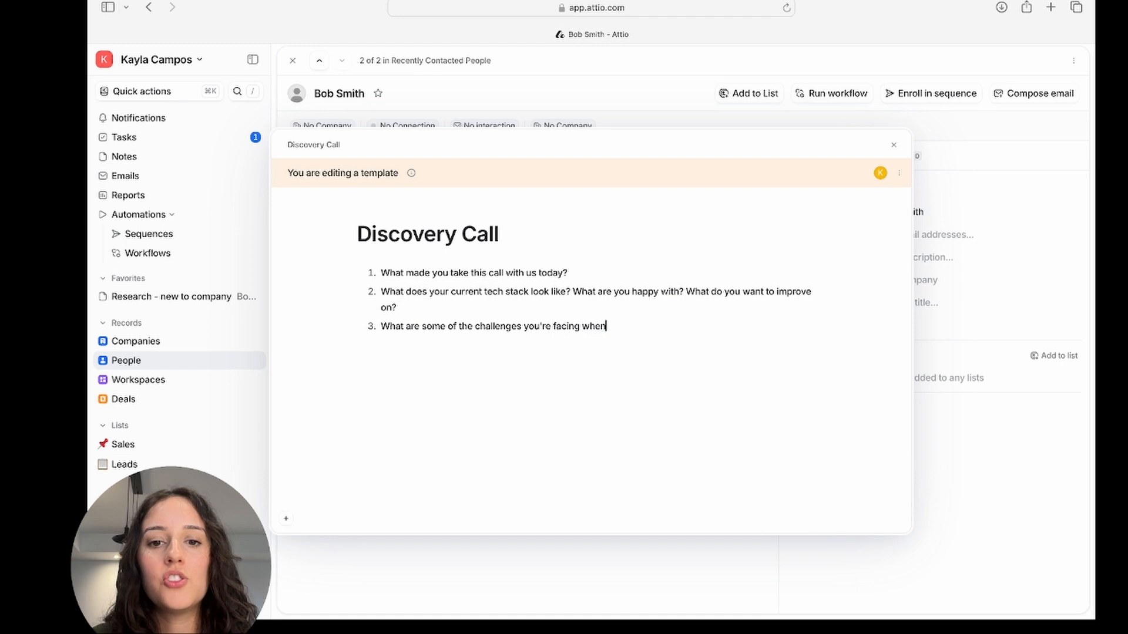
pyautogui.write('it comes to sales?')
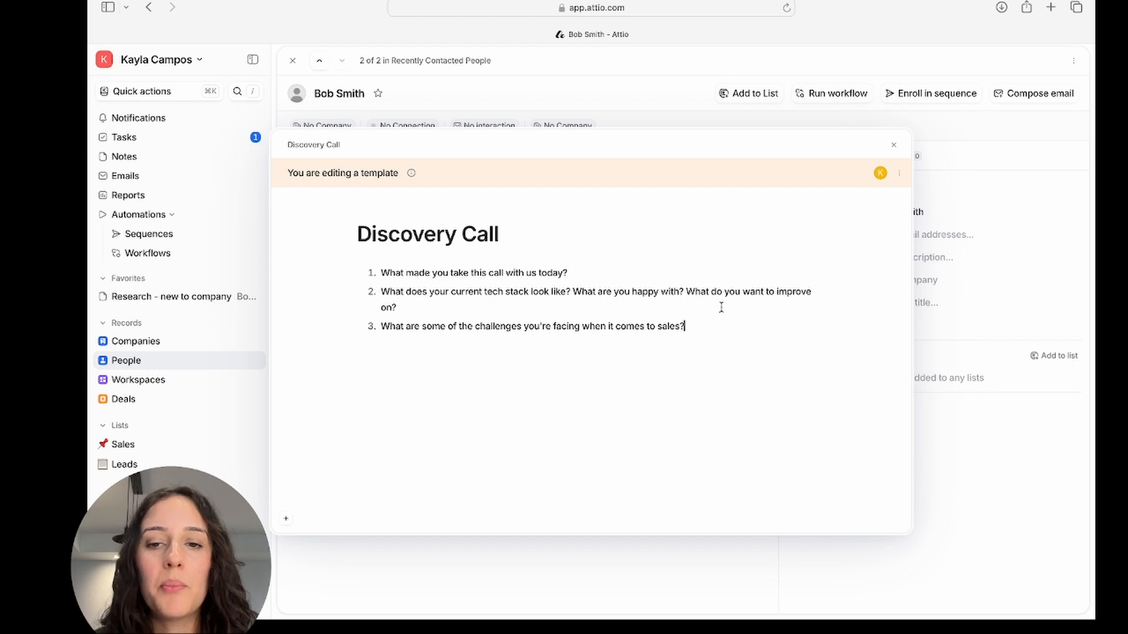
pyautogui.click(894, 145)
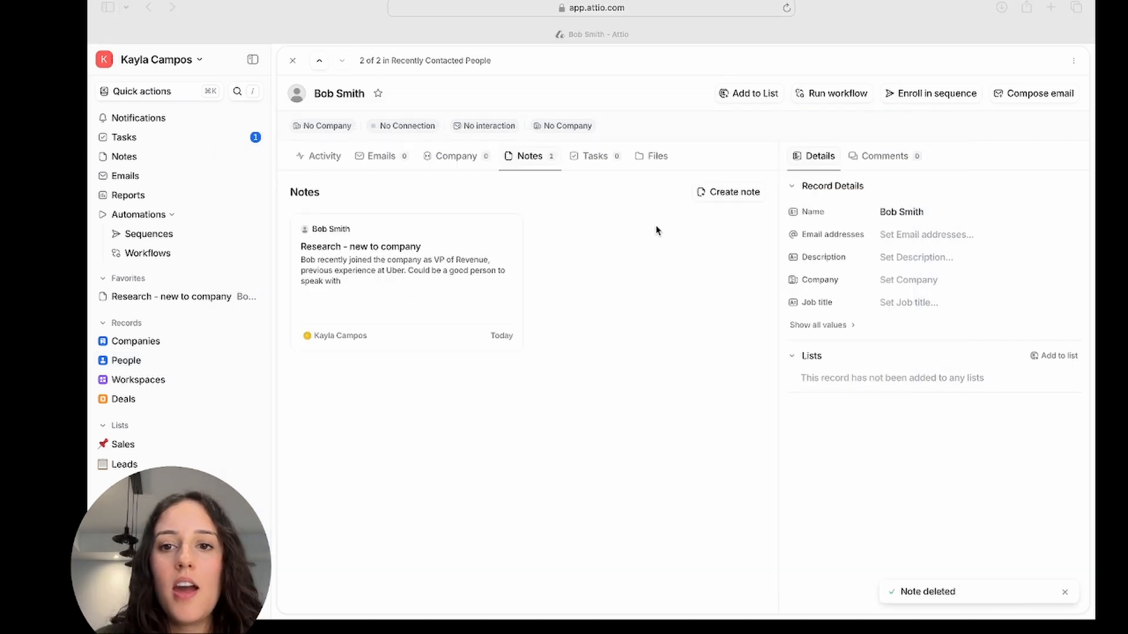
# Create a new note on the record and apply the Discovery Call template to it.
pyautogui.click(746, 197)
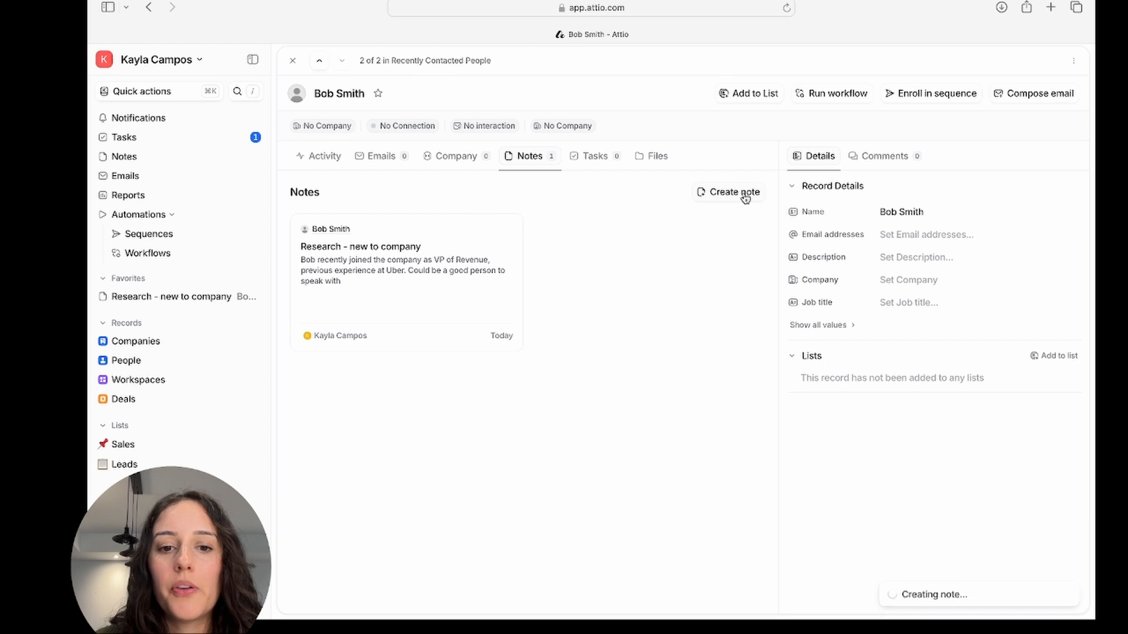
pyautogui.click(443, 387)
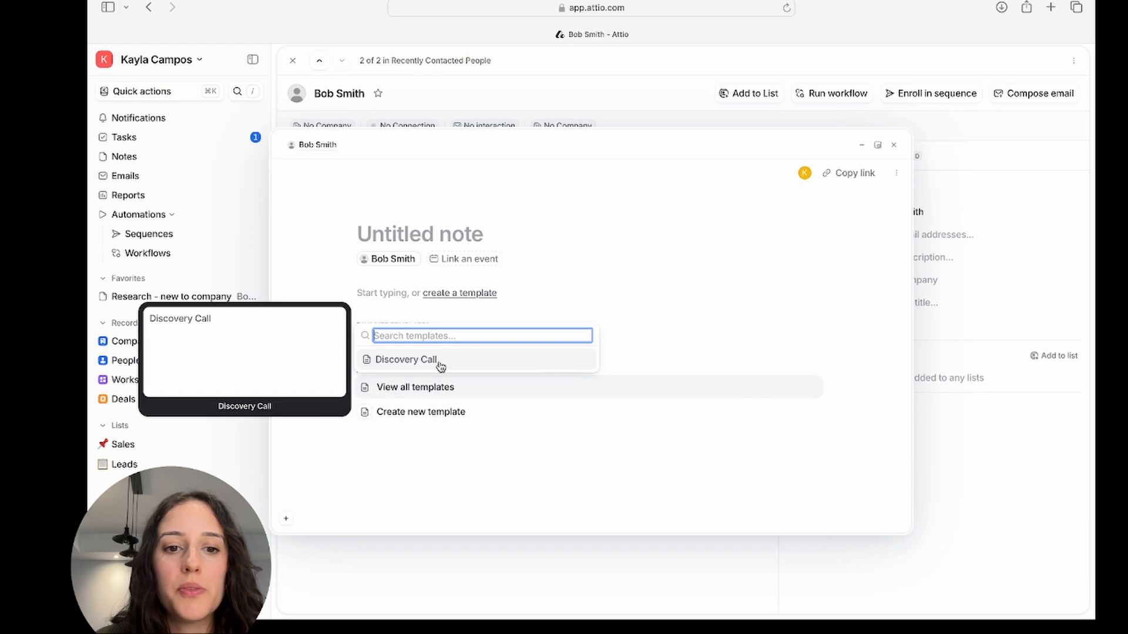
pyautogui.click(441, 364)
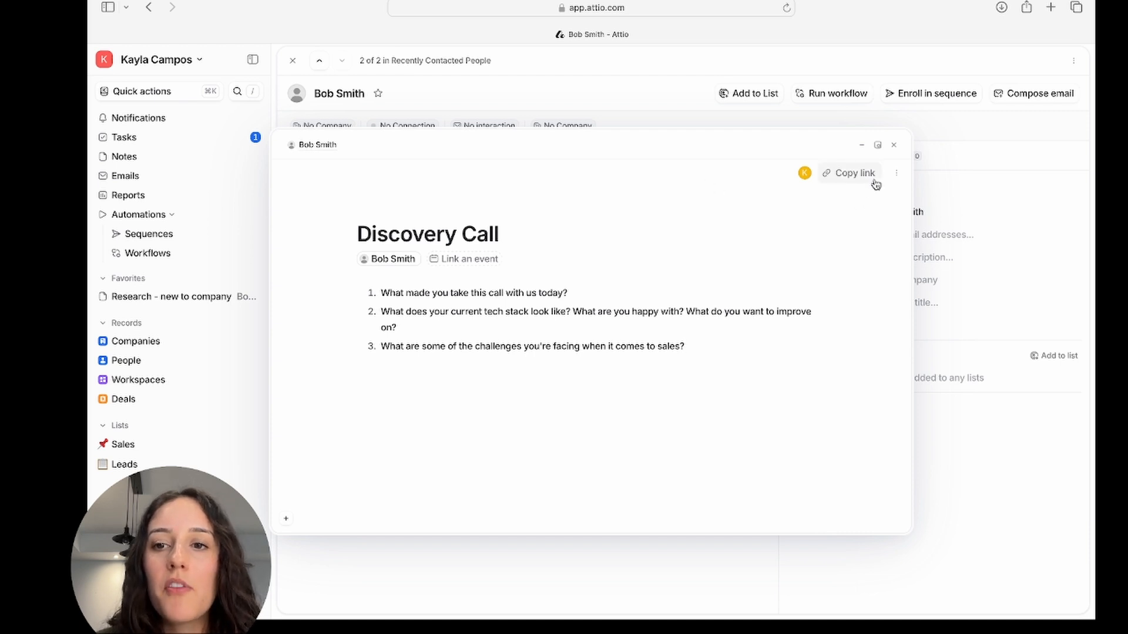
# Add the Discovery Call note to favorites and close the note window.
pyautogui.click(896, 173)
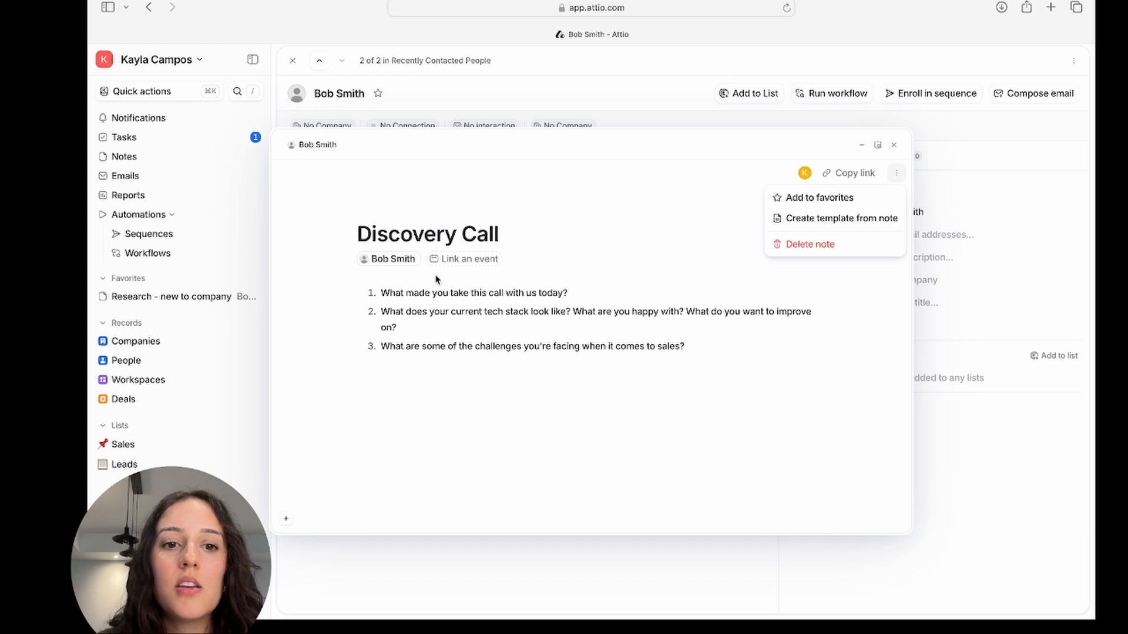
pyautogui.click(821, 201)
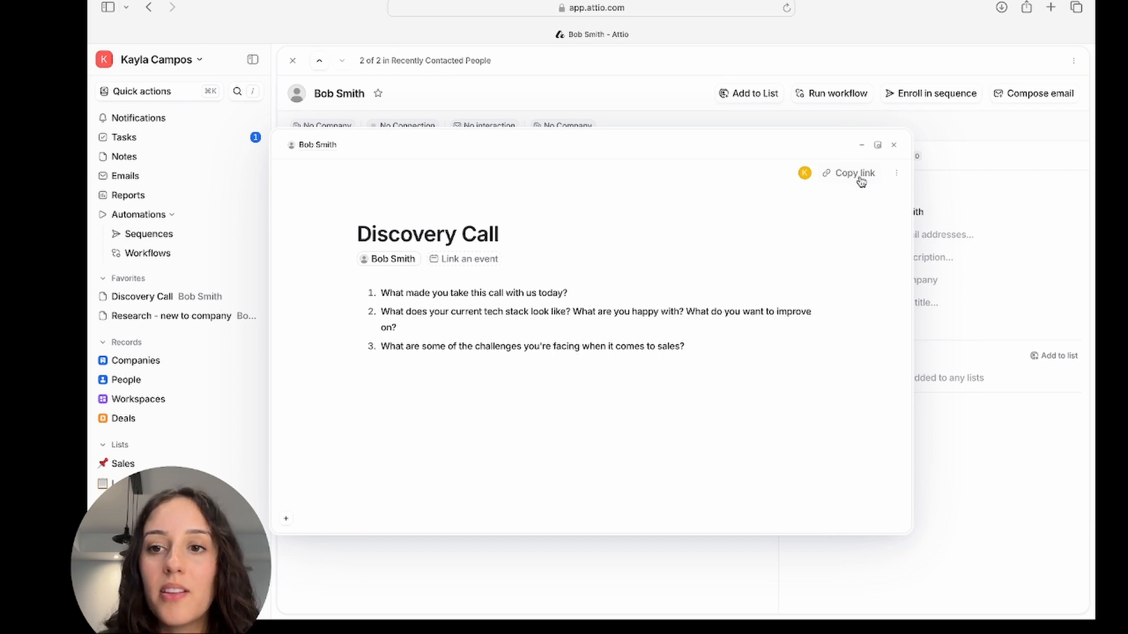
pyautogui.click(897, 173)
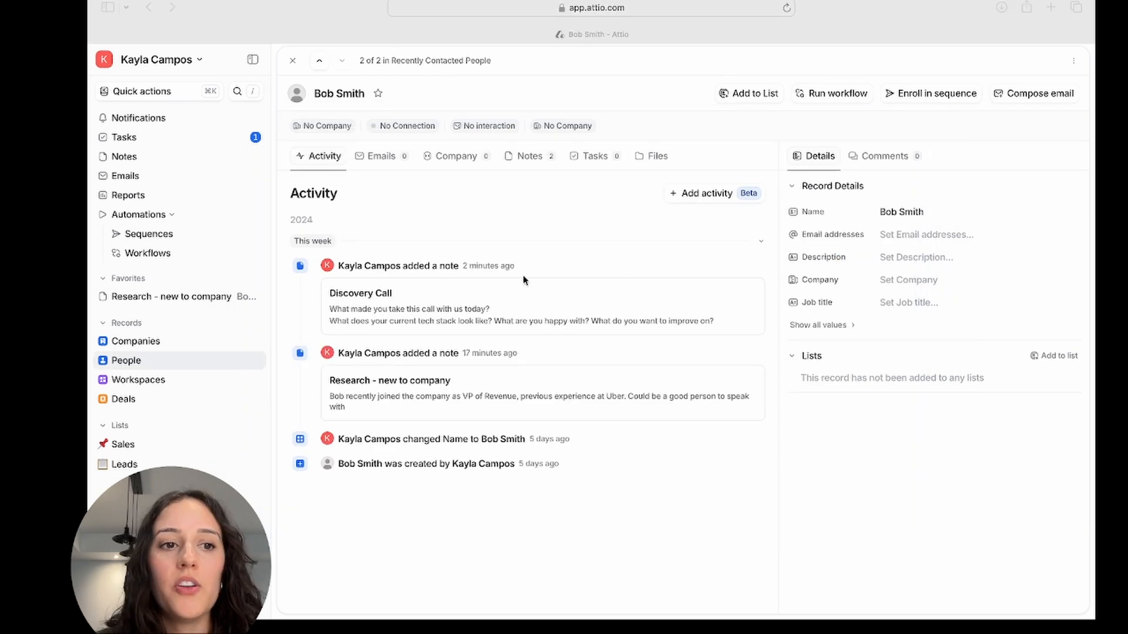
# Open the Discovery Call template from the Notes templates list, add it to favorites, and close it.
pyautogui.click(142, 156)
pyautogui.click(395, 58)
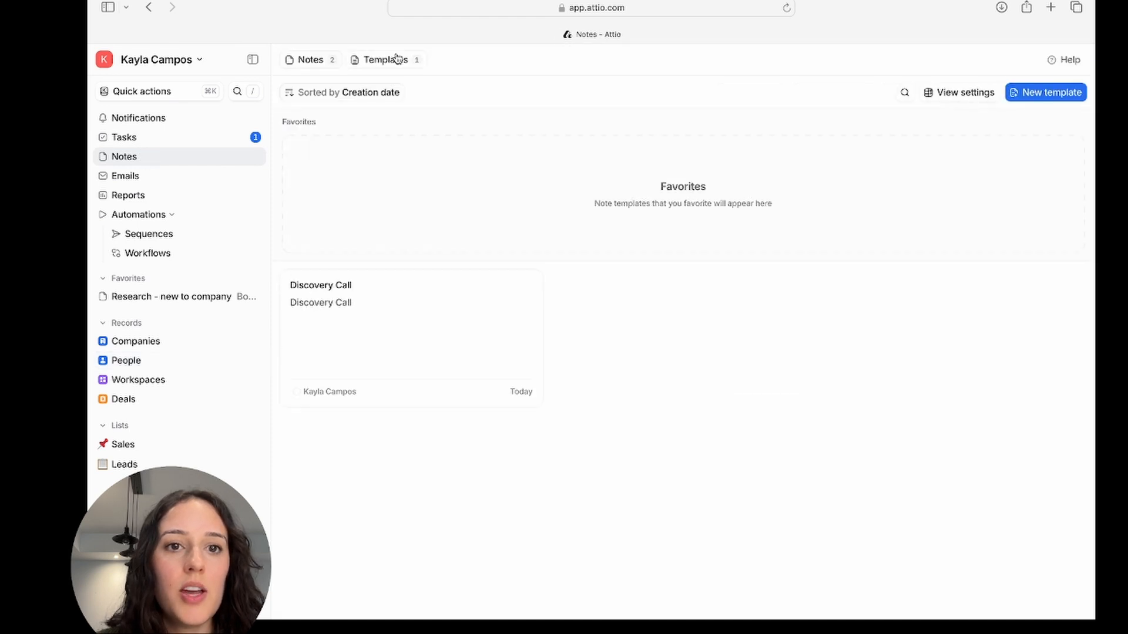
pyautogui.click(449, 325)
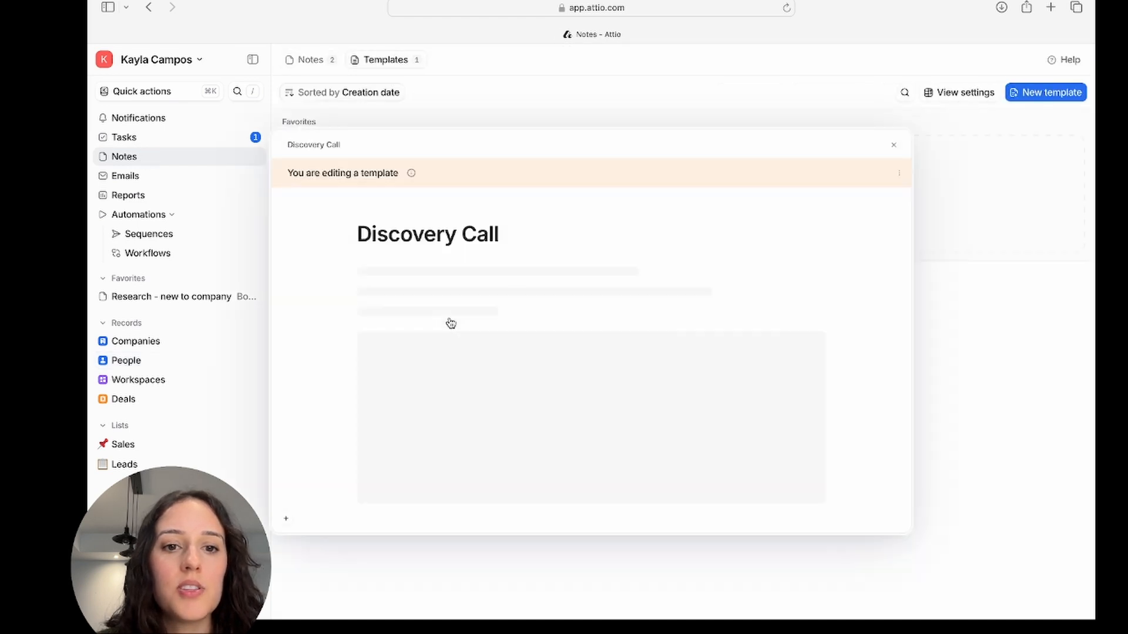
pyautogui.click(902, 174)
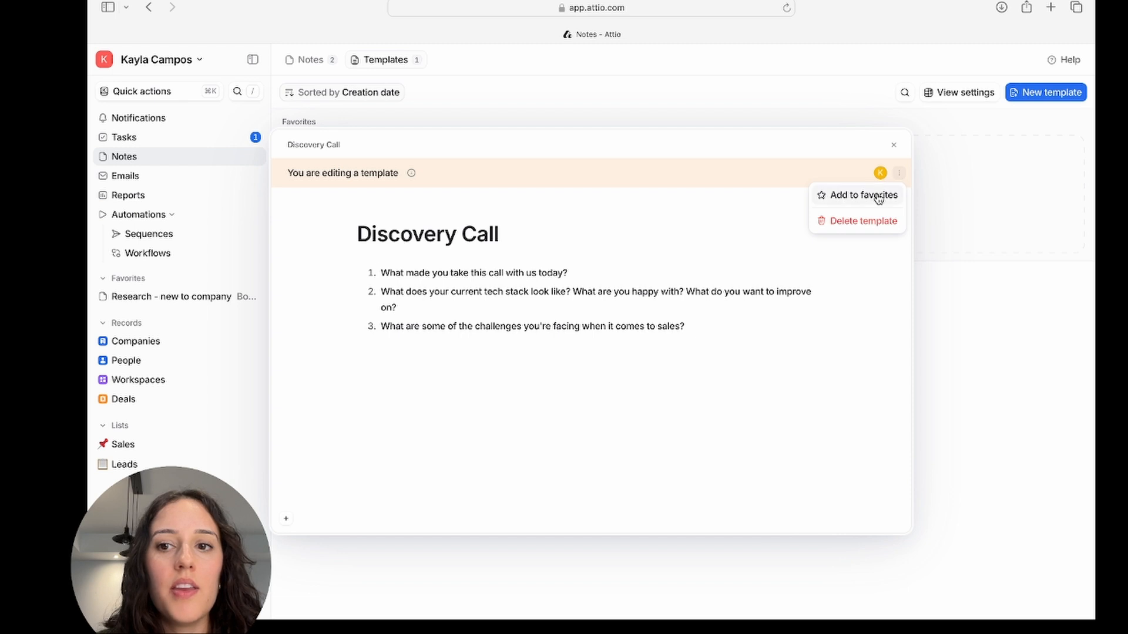
pyautogui.click(879, 195)
pyautogui.click(894, 145)
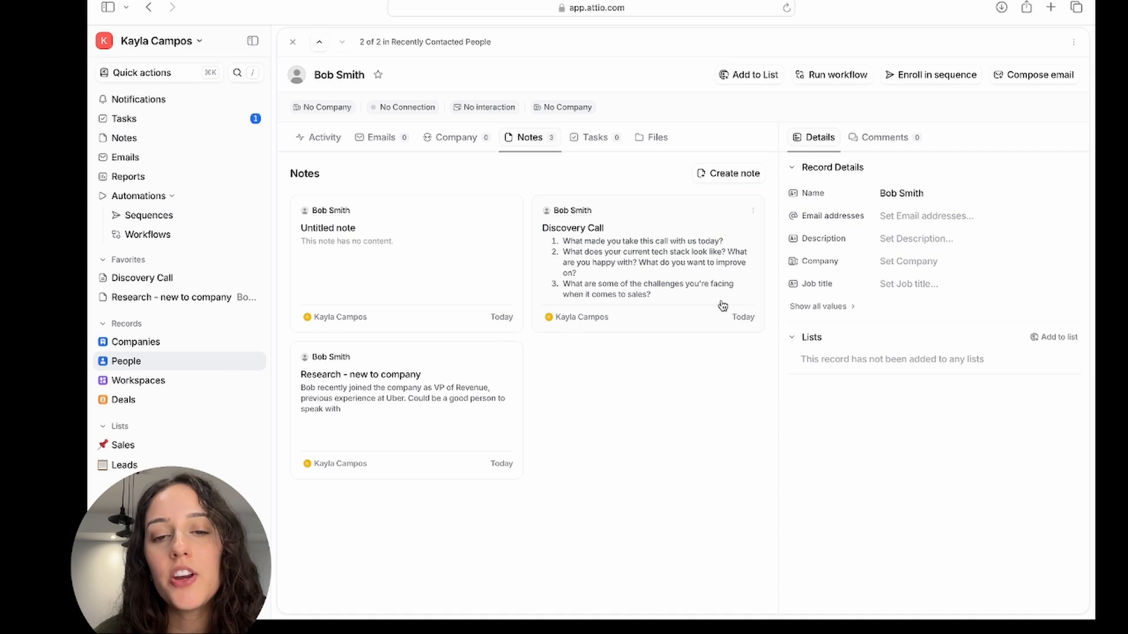
# Open the Discovery Call note on the person record and start linking it to an event.
pyautogui.click(721, 253)
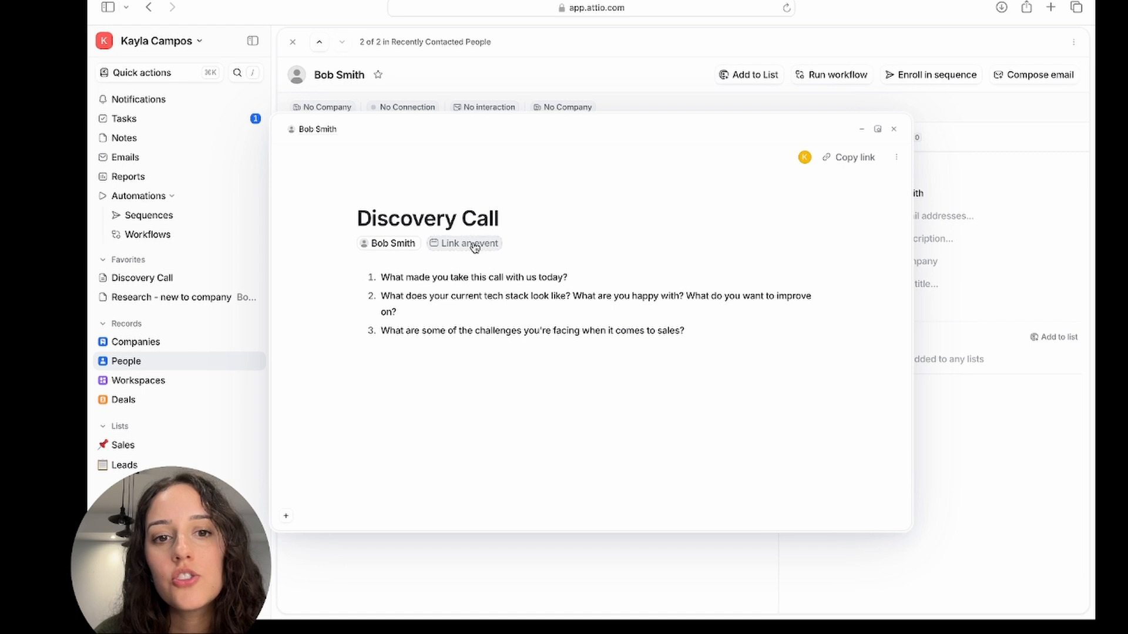
pyautogui.click(475, 247)
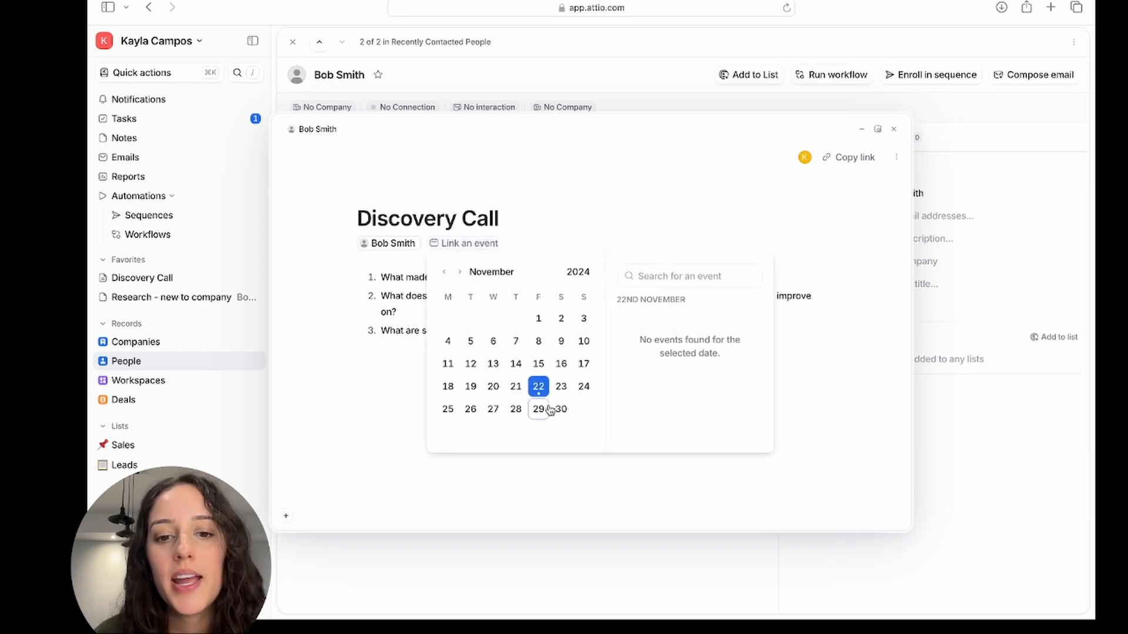